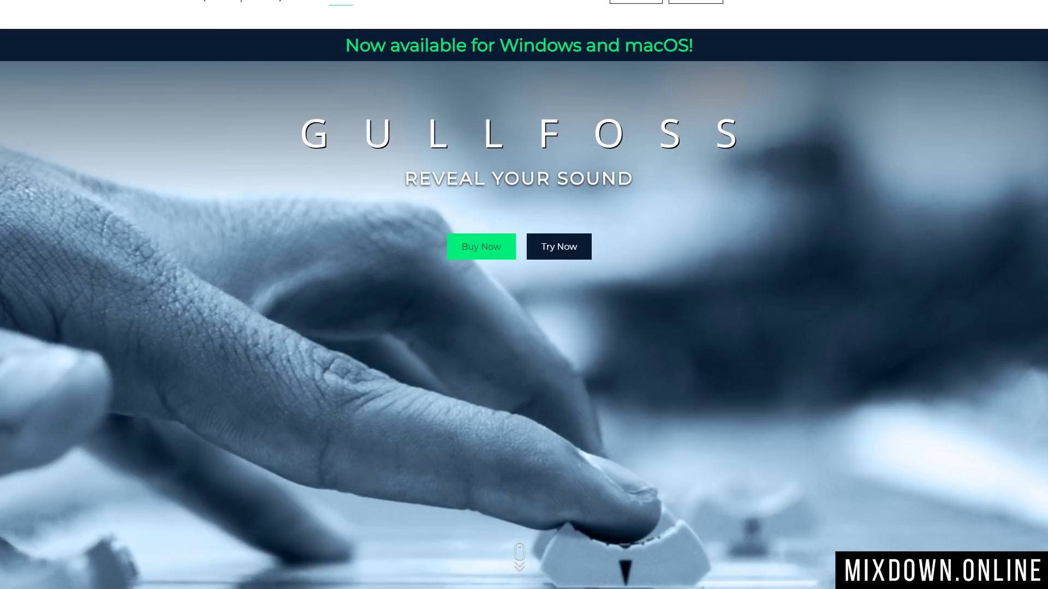
# - Scroll to Gullfoss's Take control section and highlight the sentences about its rapidly changing equalizer
pyautogui.scroll(-15, 524, 308)
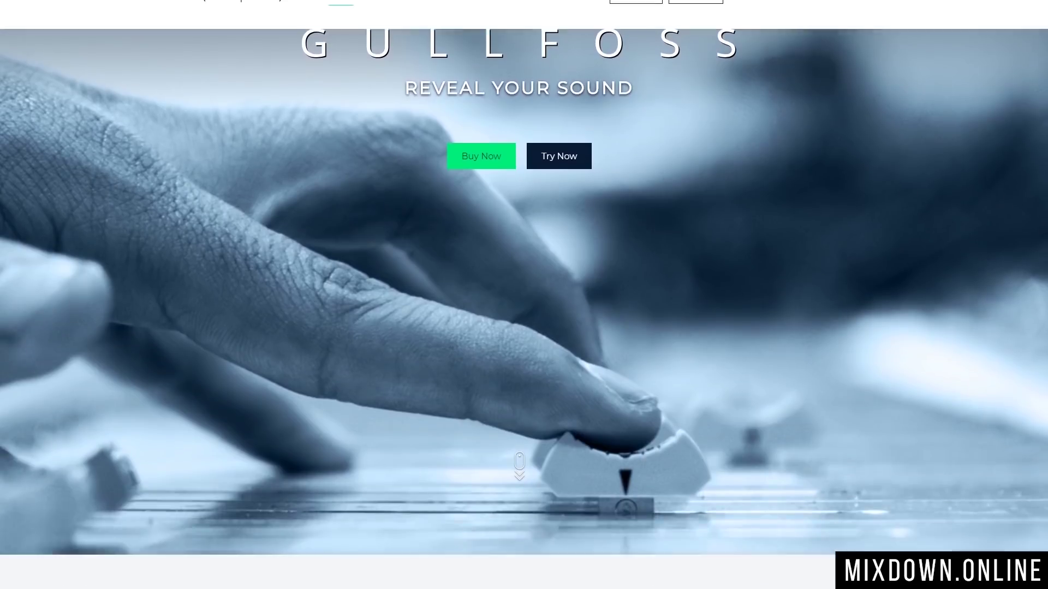
pyautogui.moveTo(200, 117); pyautogui.dragTo(261, 203)
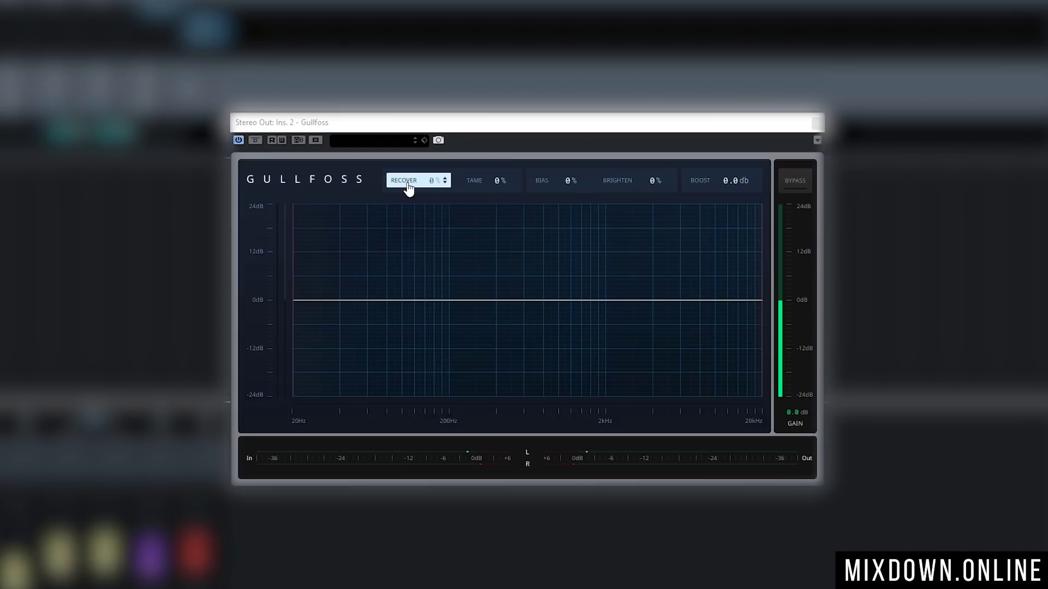
# - Set Bias to -100% in the Stereo Out Gullfoss instance
pyautogui.moveTo(571, 188); pyautogui.dragTo(583, 342)
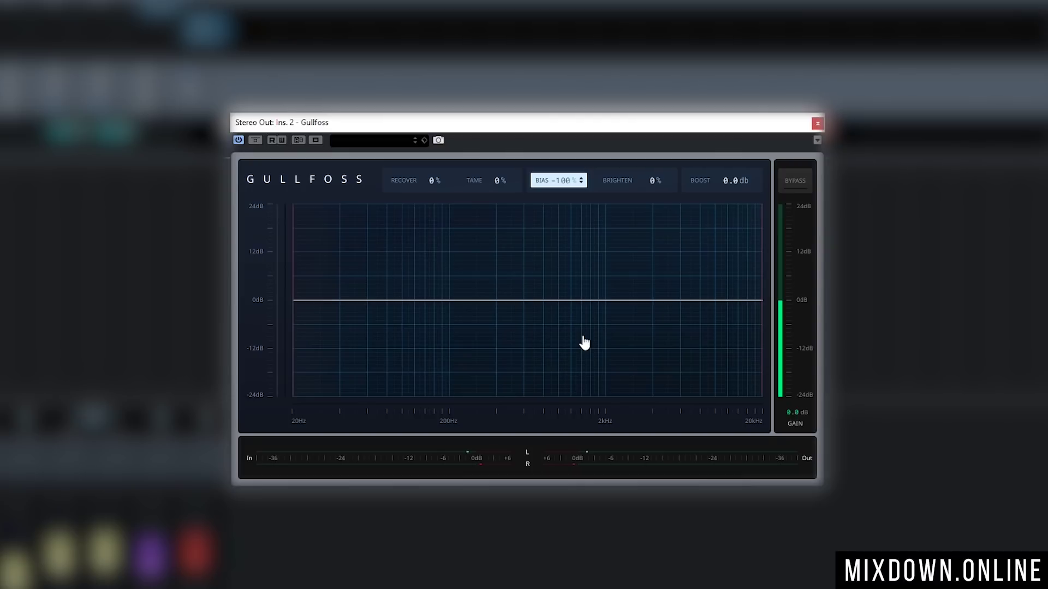
# - Try Bias at +100%, reset it to 0%, then raise Boost to about 3.6 dB
pyautogui.moveTo(584, 342); pyautogui.dragTo(577, 319)
pyautogui.moveTo(573, 187); pyautogui.dragTo(568, 48)
pyautogui.moveTo(572, 187); pyautogui.dragTo(565, 259)
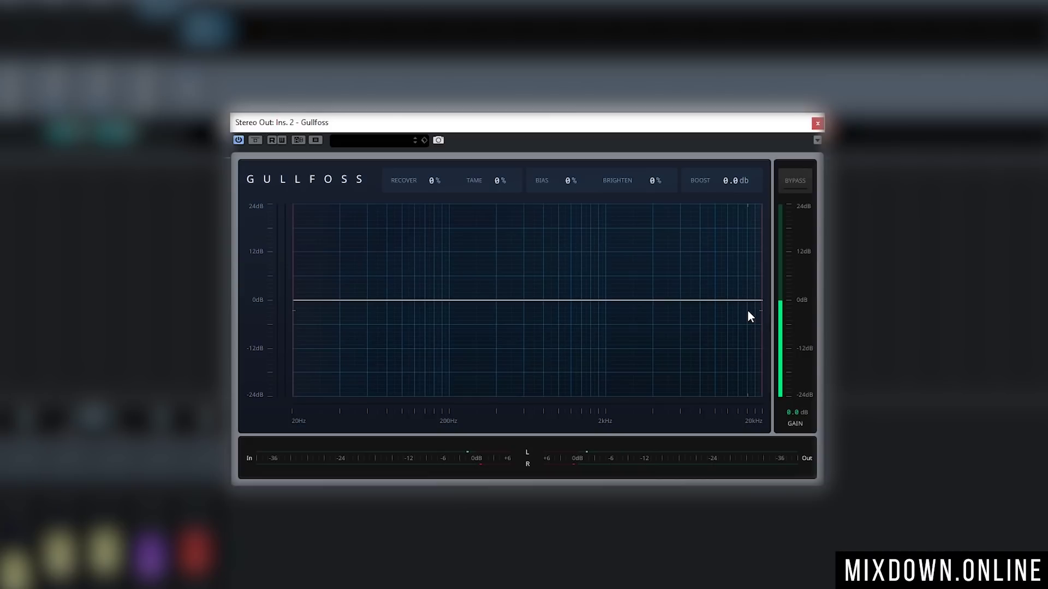
pyautogui.moveTo(742, 184)
pyautogui.mouseDown()
pyautogui.moveTo(755, 123)
pyautogui.moveTo(763, 263)
pyautogui.moveTo(756, 189)
pyautogui.mouseUp()
# - Compare bypassed and processed sound, then raise output Gain to 10.3 dB
pyautogui.click(797, 180)
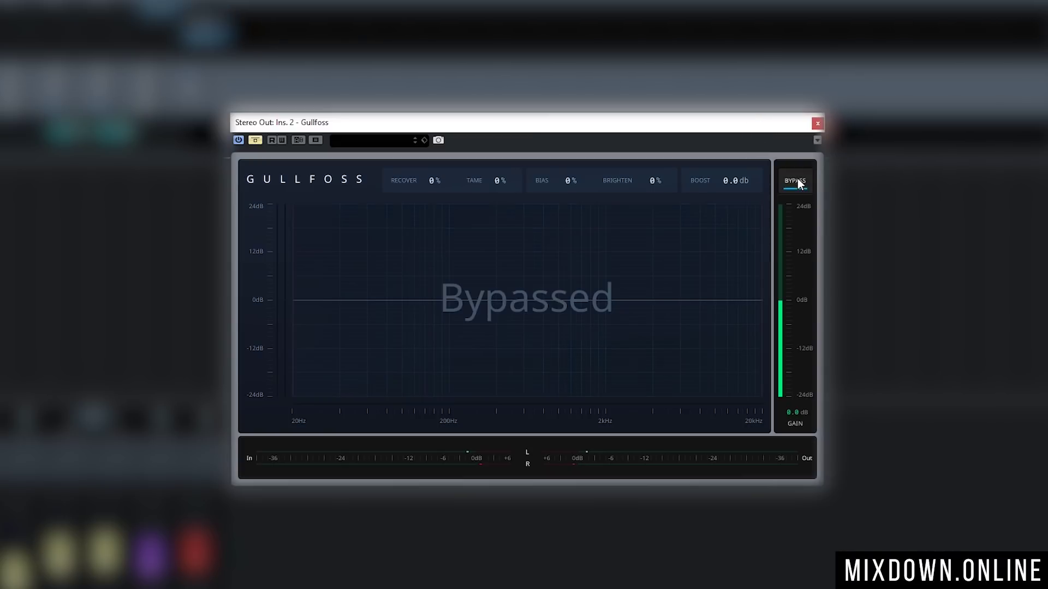
pyautogui.click(798, 180)
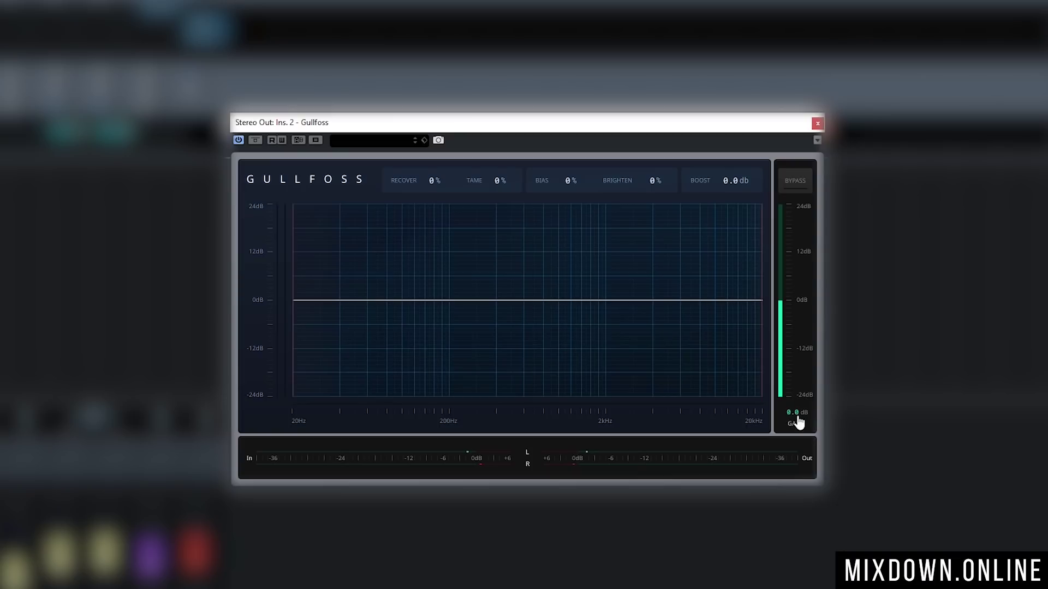
pyautogui.moveTo(796, 417); pyautogui.dragTo(723, 404)
# - Confine processing to roughly 200 Hz–2.8 kHz, then begin inverting the band
pyautogui.moveTo(295, 267); pyautogui.dragTo(464, 272)
pyautogui.moveTo(760, 257); pyautogui.dragTo(628, 268)
pyautogui.moveTo(457, 263)
pyautogui.mouseDown()
pyautogui.moveTo(426, 273)
pyautogui.moveTo(445, 276)
pyautogui.mouseUp()
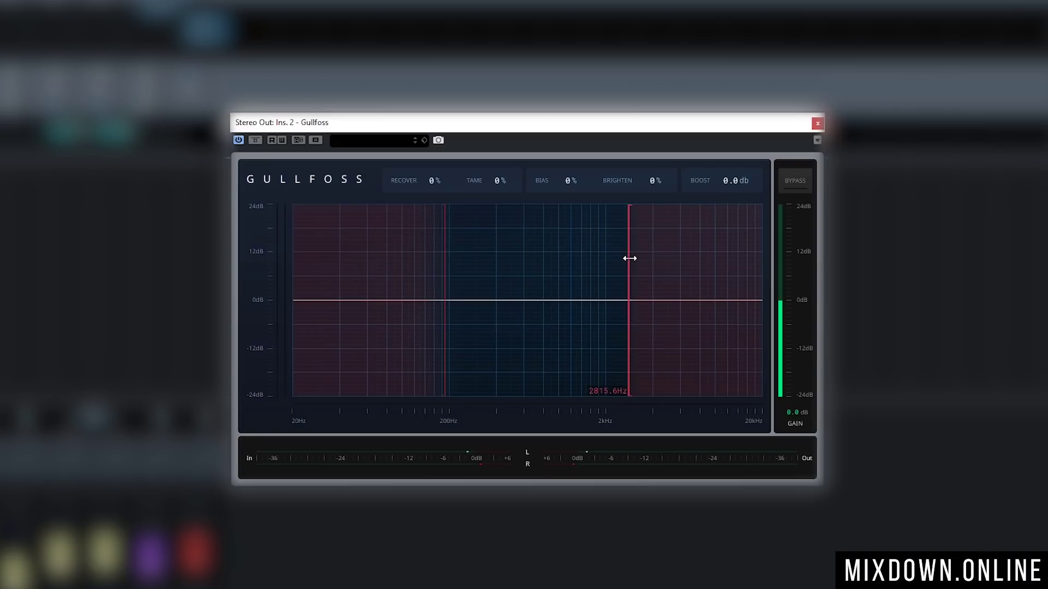
pyautogui.moveTo(630, 258); pyautogui.dragTo(380, 251)
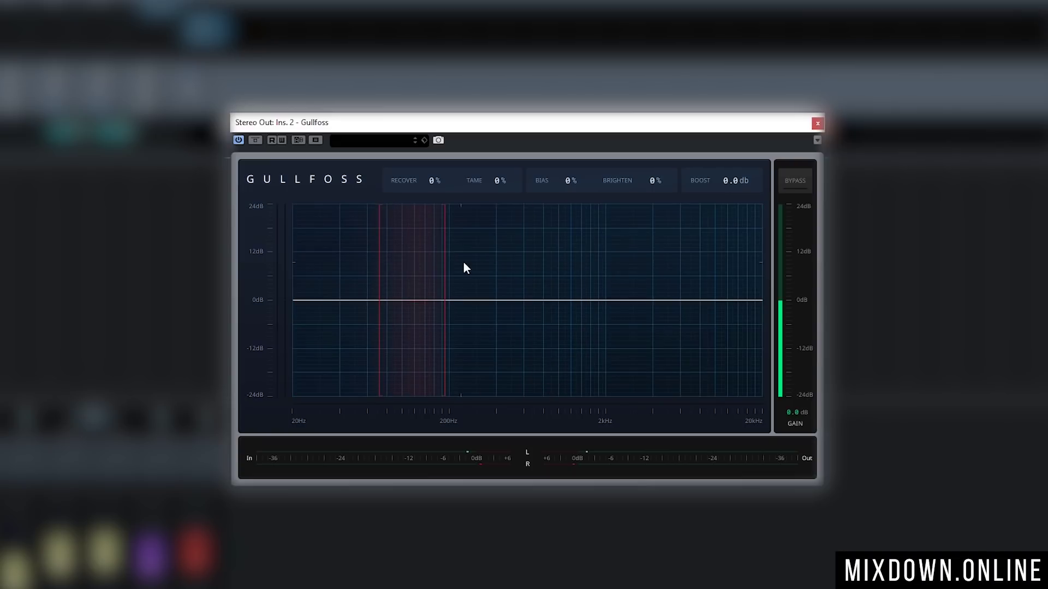
# - Invert the band to exclude the mids, with its upper edge near 3.3 kHz, then adjust both edges
pyautogui.moveTo(444, 266); pyautogui.dragTo(653, 281)
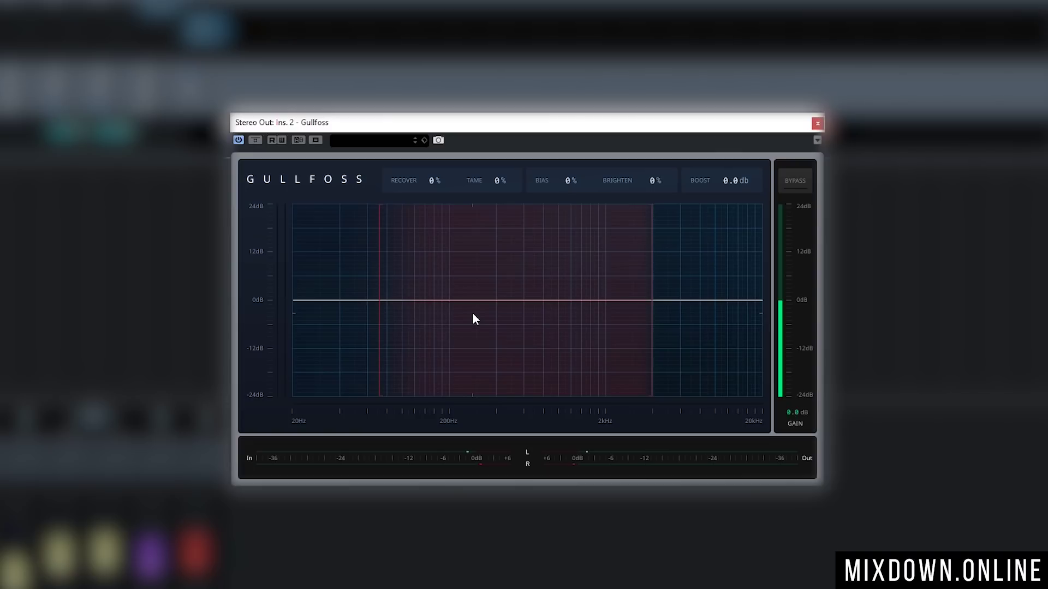
pyautogui.moveTo(381, 248); pyautogui.dragTo(445, 251)
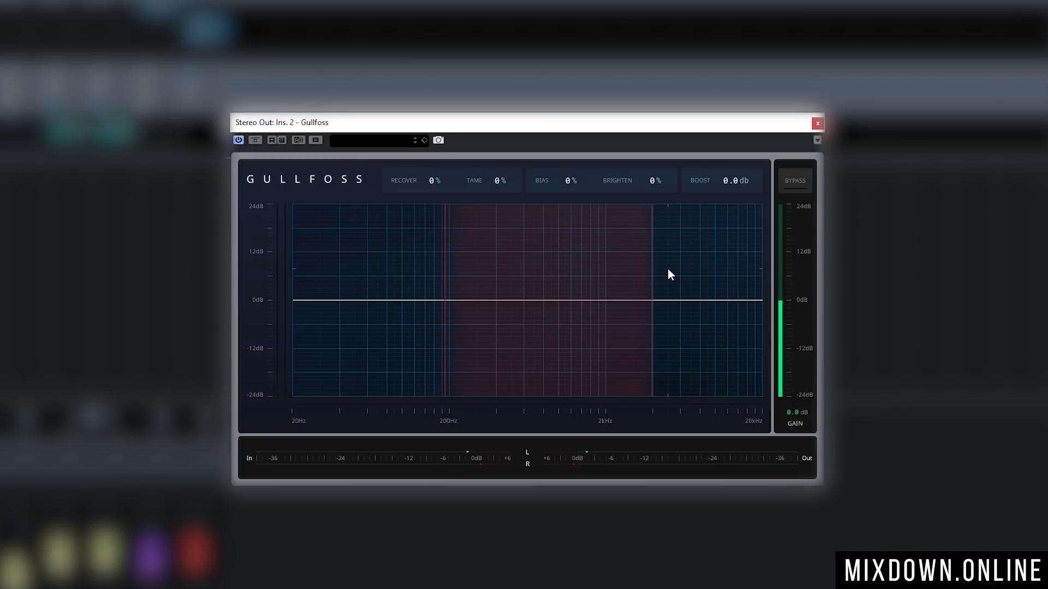
pyautogui.moveTo(653, 271); pyautogui.dragTo(338, 272)
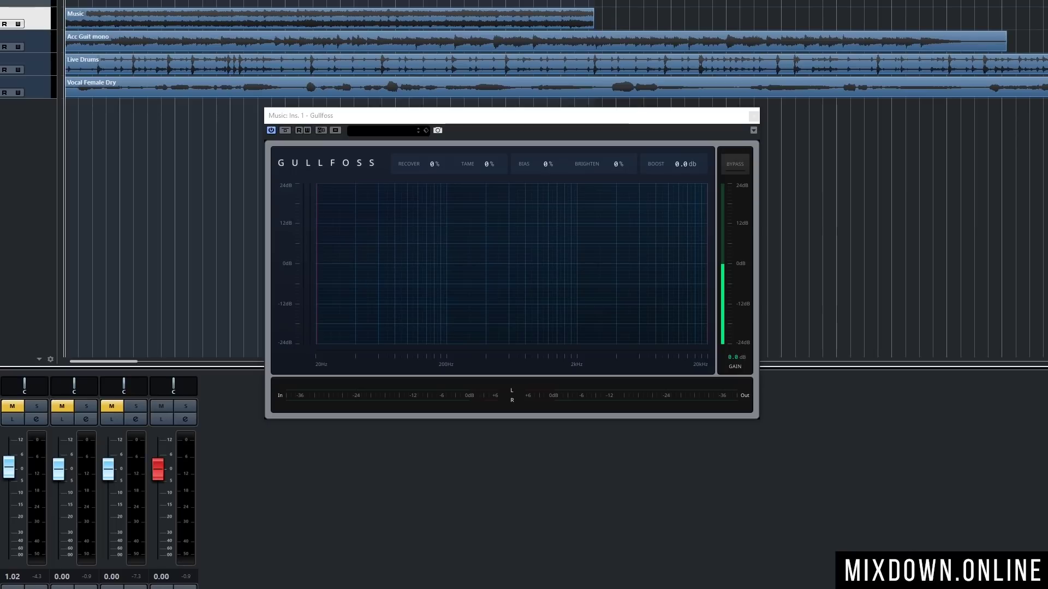
# - Start playback and set the Music EQ to Recover 36%, Tame 37%, Bias -19%
pyautogui.press('space')
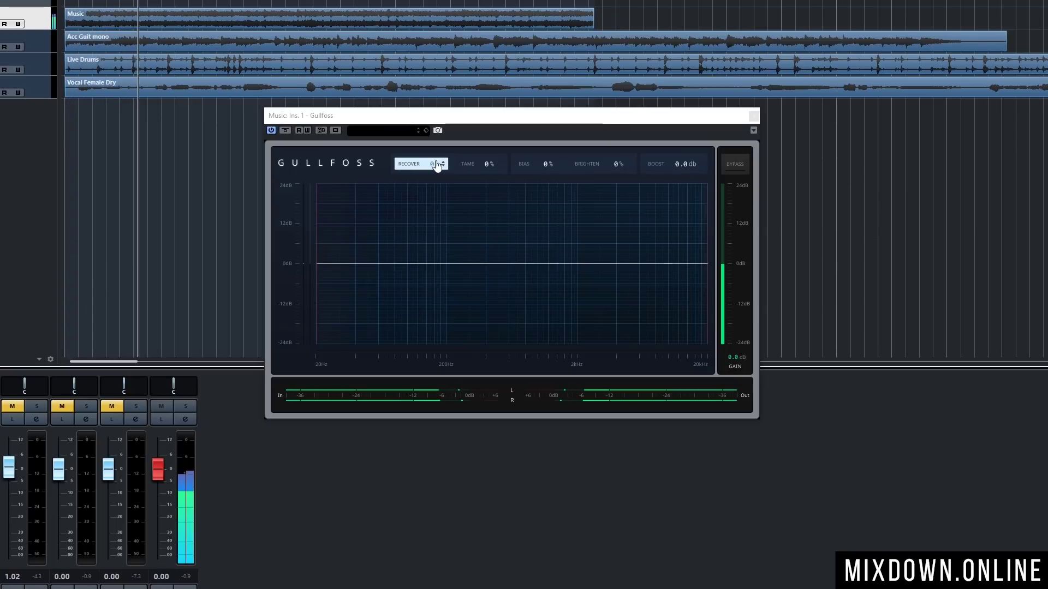
pyautogui.moveTo(434, 164); pyautogui.dragTo(435, 129)
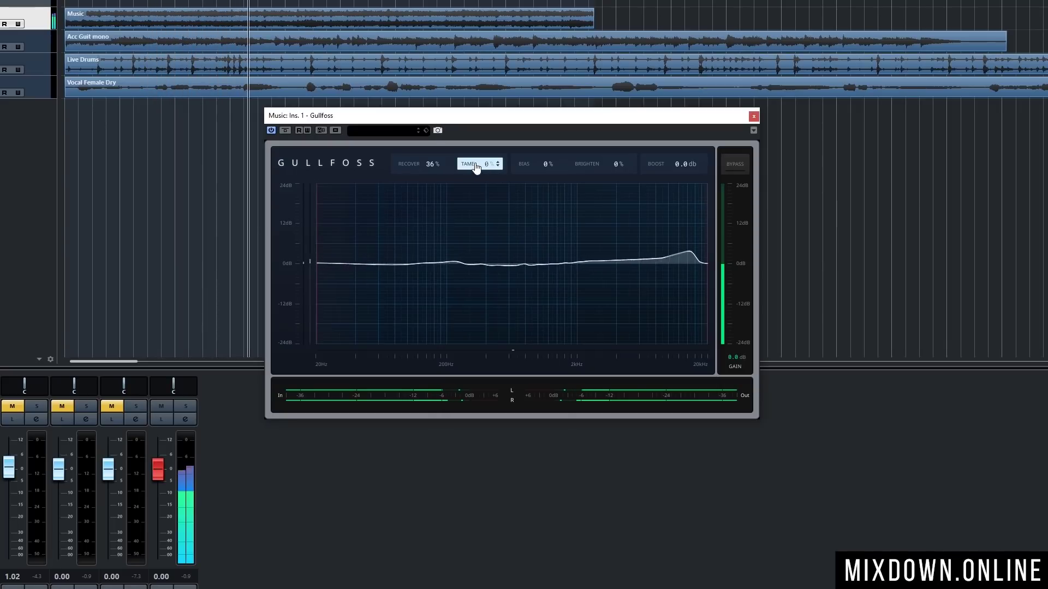
pyautogui.moveTo(474, 164)
pyautogui.mouseDown()
pyautogui.moveTo(478, 120)
pyautogui.moveTo(484, 164)
pyautogui.mouseUp()
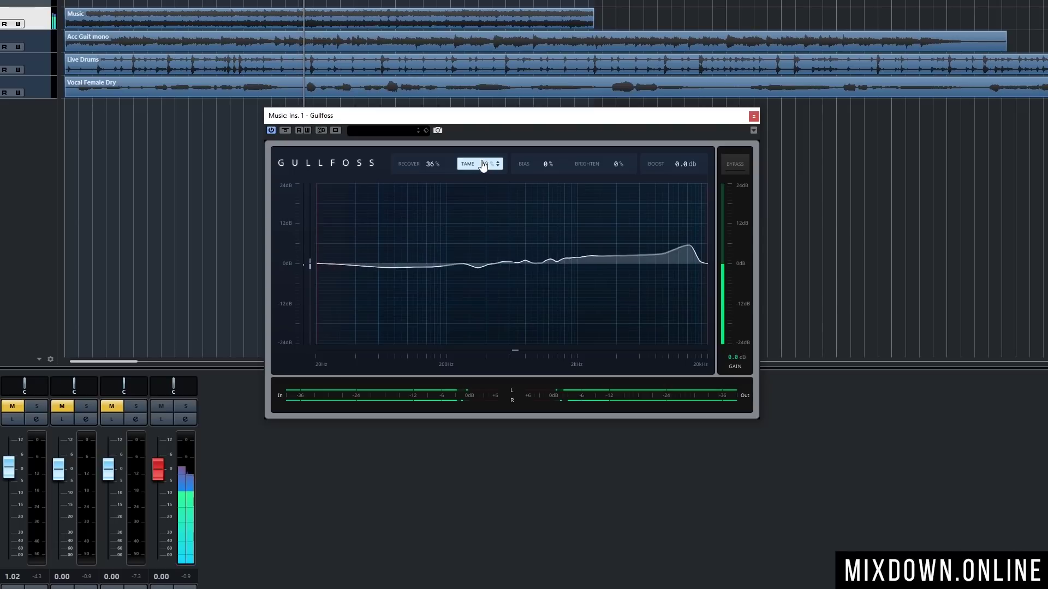
pyautogui.moveTo(555, 170); pyautogui.dragTo(542, 192)
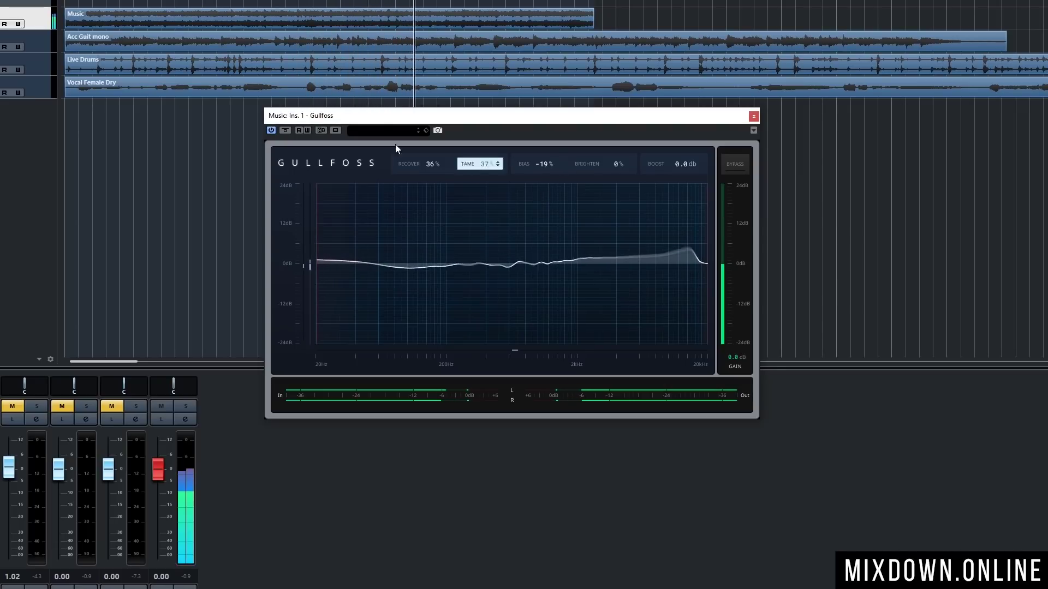
# - A/B the EQ, then limit processing to about 53.5 Hz–10 kHz
pyautogui.click(285, 131)
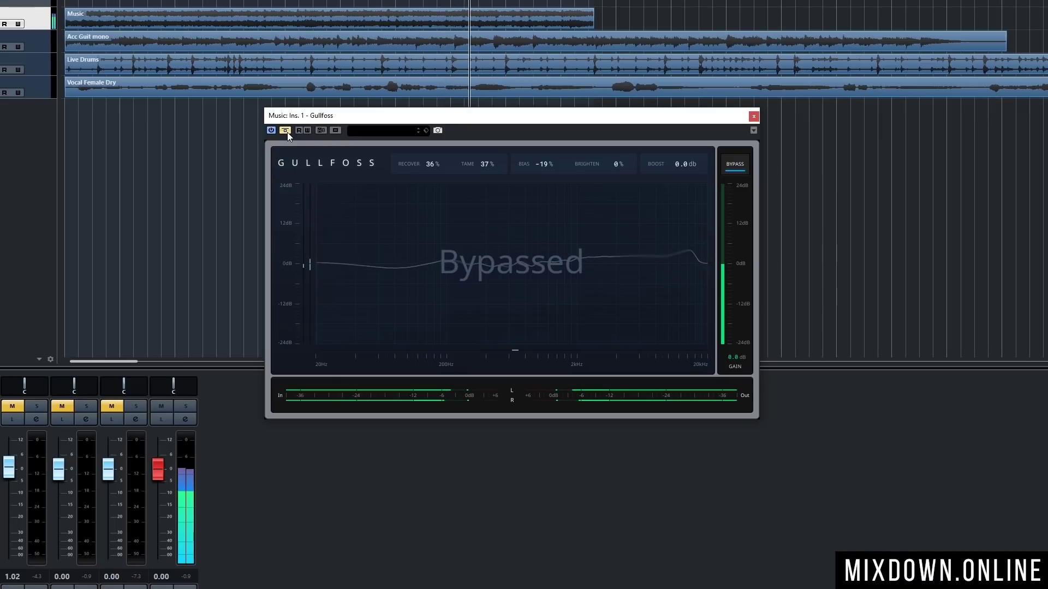
pyautogui.click(286, 131)
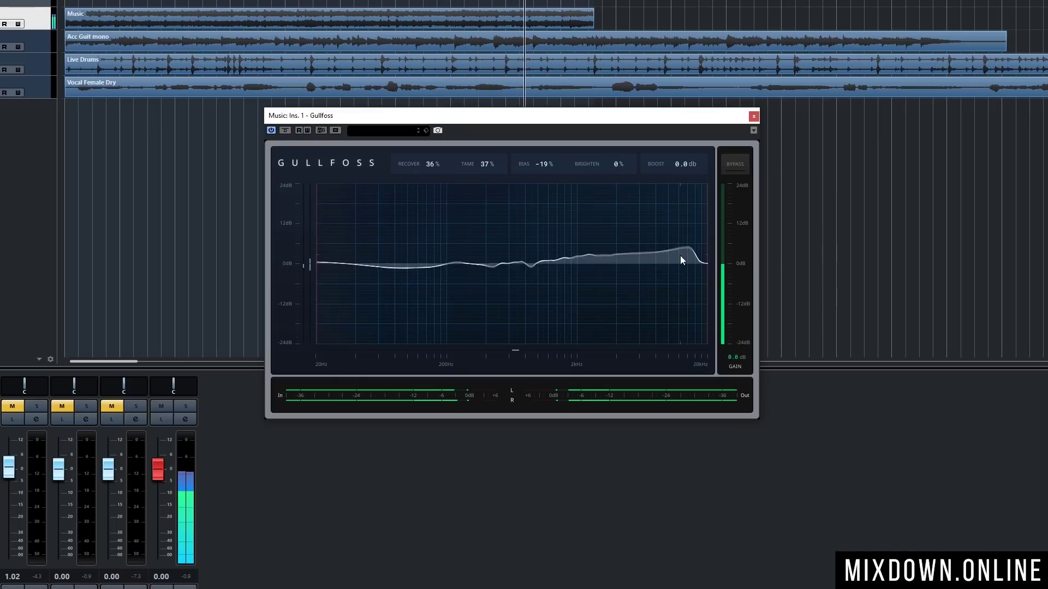
pyautogui.moveTo(704, 212); pyautogui.dragTo(657, 211)
pyautogui.moveTo(317, 199); pyautogui.dragTo(379, 199)
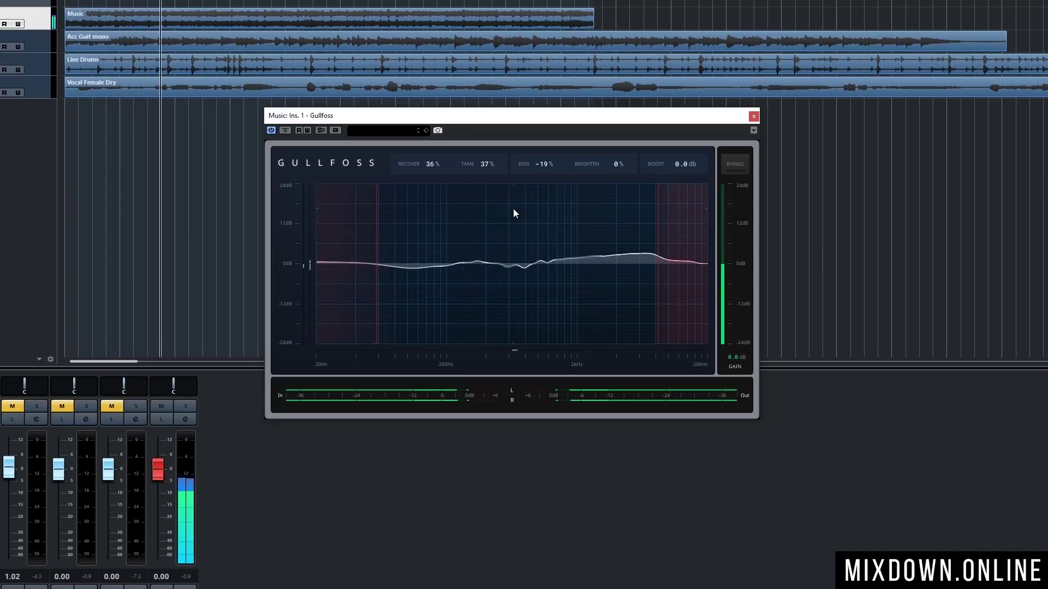
# - A/B the Music EQ, narrow both frequency limits further, and raise Tame to 55%
pyautogui.click(282, 132)
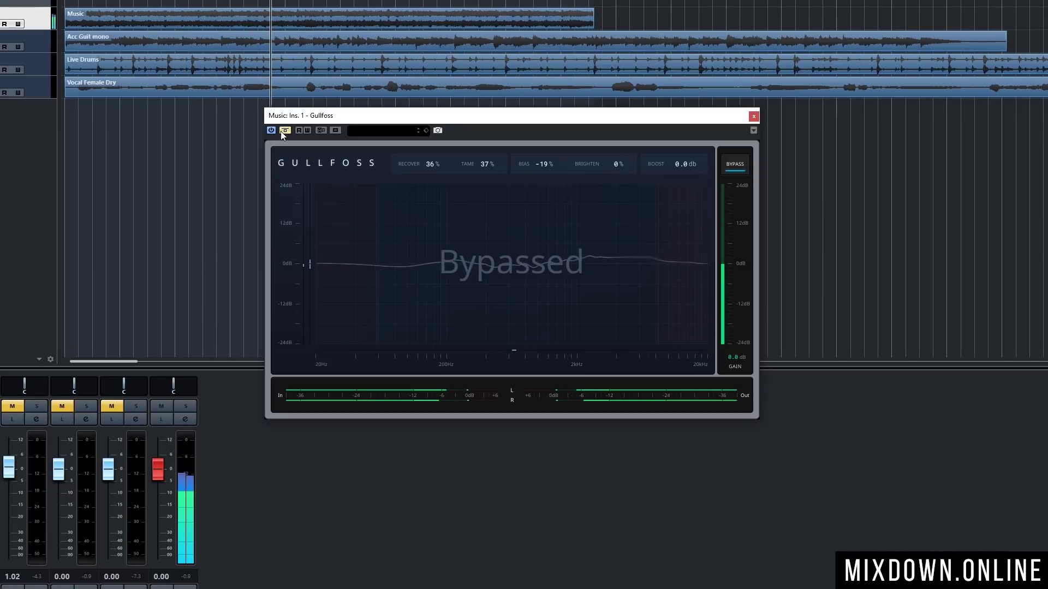
pyautogui.click(283, 132)
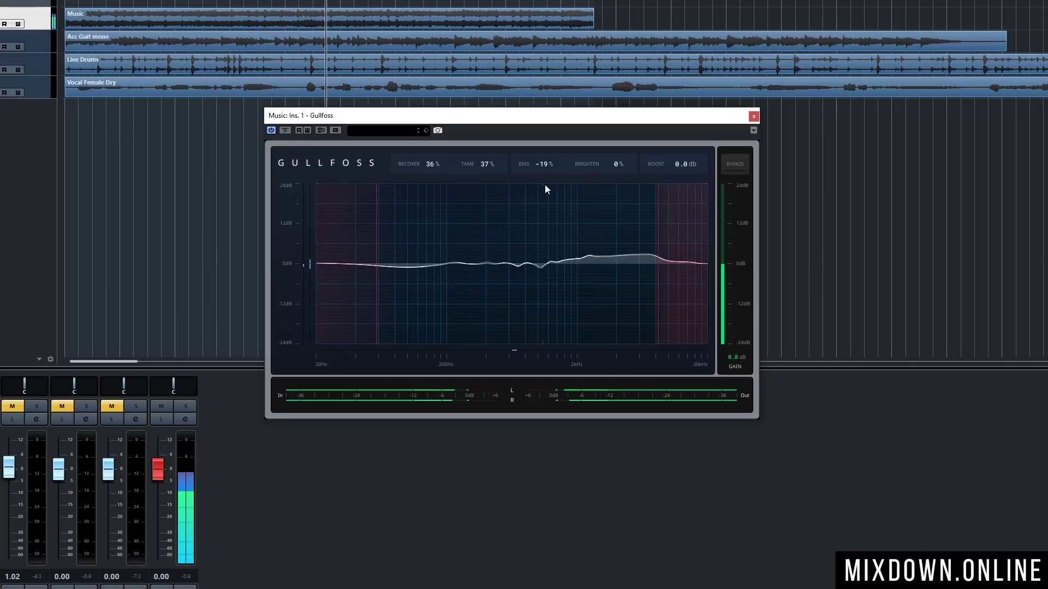
pyautogui.moveTo(373, 204); pyautogui.dragTo(434, 208)
pyautogui.moveTo(658, 227); pyautogui.dragTo(596, 220)
pyautogui.moveTo(475, 165); pyautogui.dragTo(449, 175)
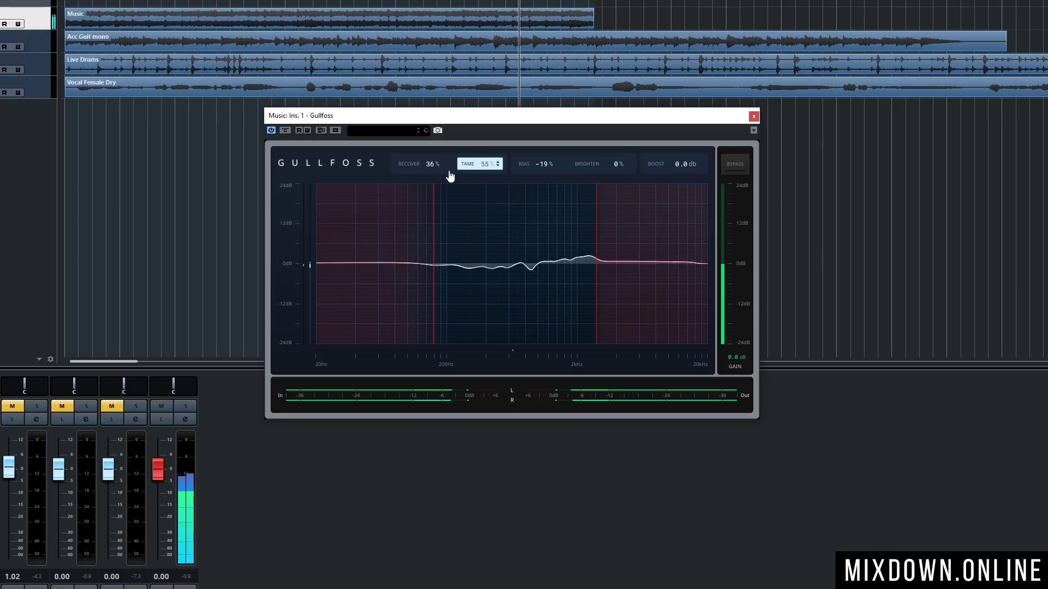
# - Raise Boost to 2.0 dB, lower the low limit slightly, and A/B the result
pyautogui.click(284, 132)
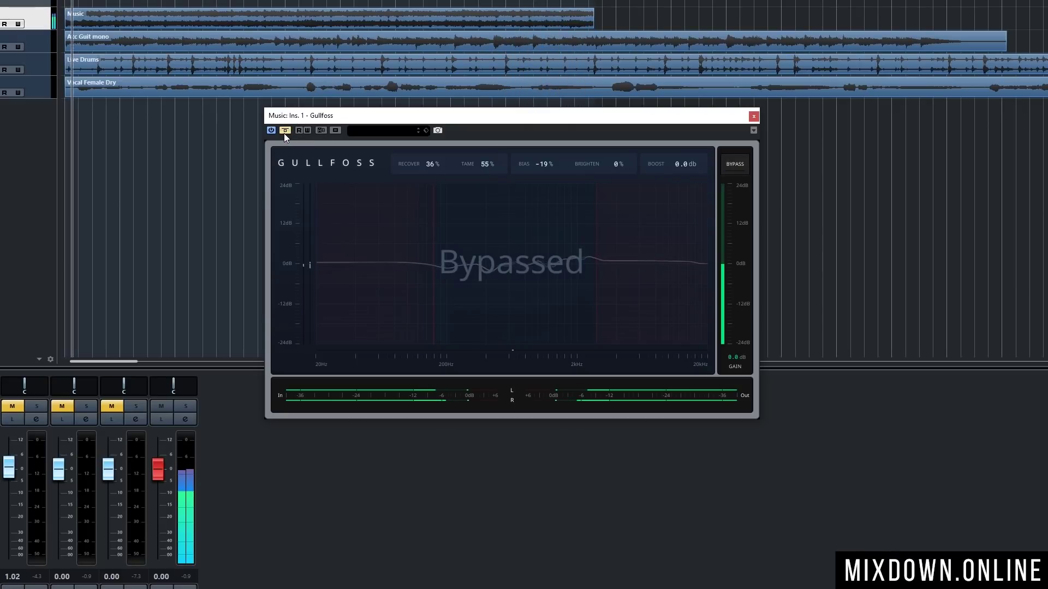
pyautogui.click(284, 132)
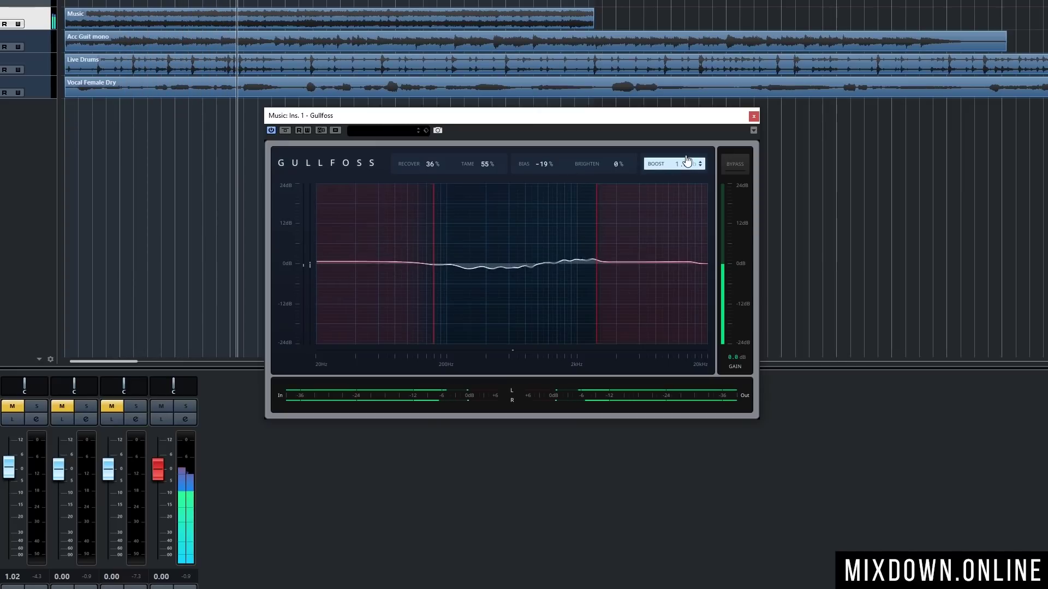
pyautogui.moveTo(683, 171); pyautogui.dragTo(685, 149)
pyautogui.moveTo(431, 218); pyautogui.dragTo(416, 218)
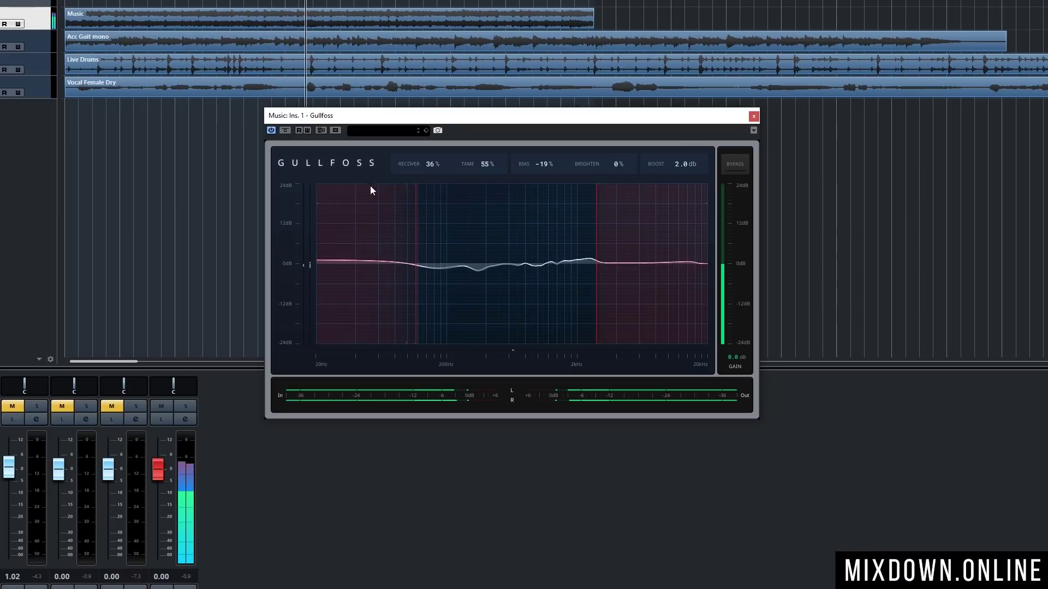
pyautogui.click(285, 131)
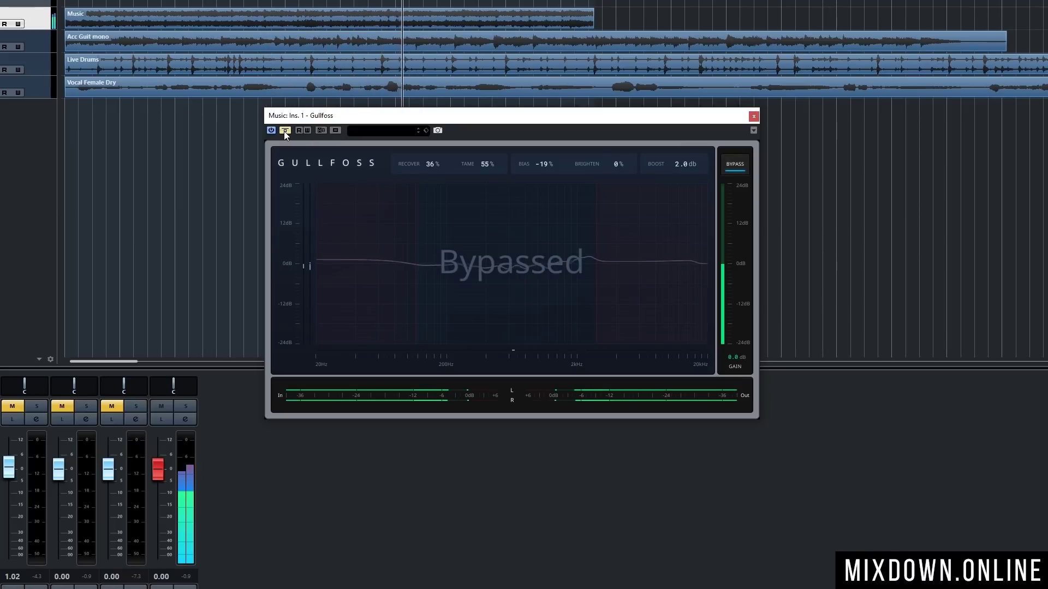
pyautogui.click(285, 130)
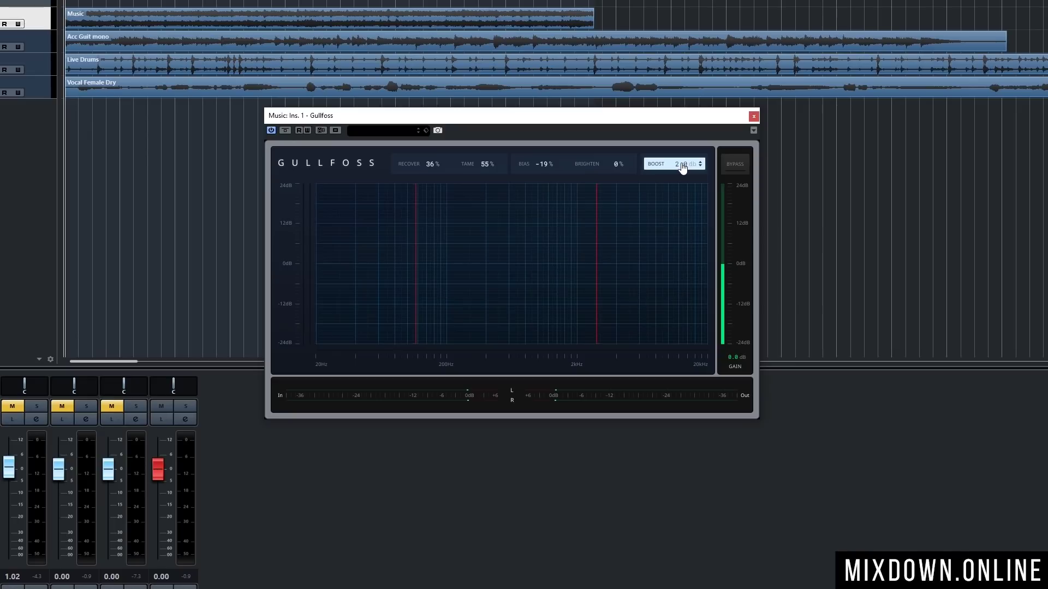
# - During playback, sweep the Music EQ's Boost and settle it at 1.5 dB, then stop
pyautogui.press('space')
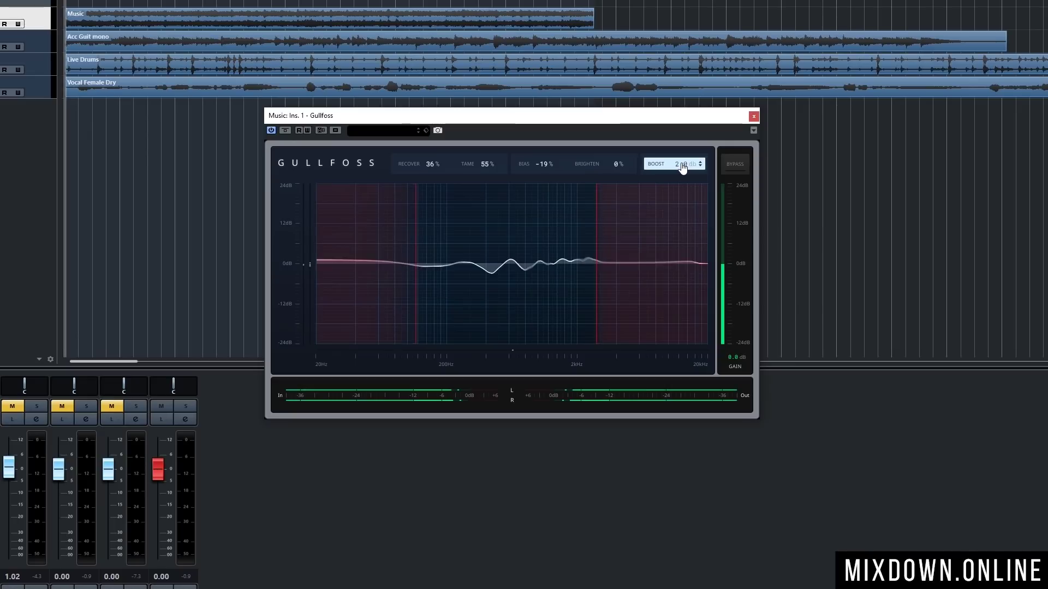
pyautogui.moveTo(685, 157); pyautogui.dragTo(680, 38)
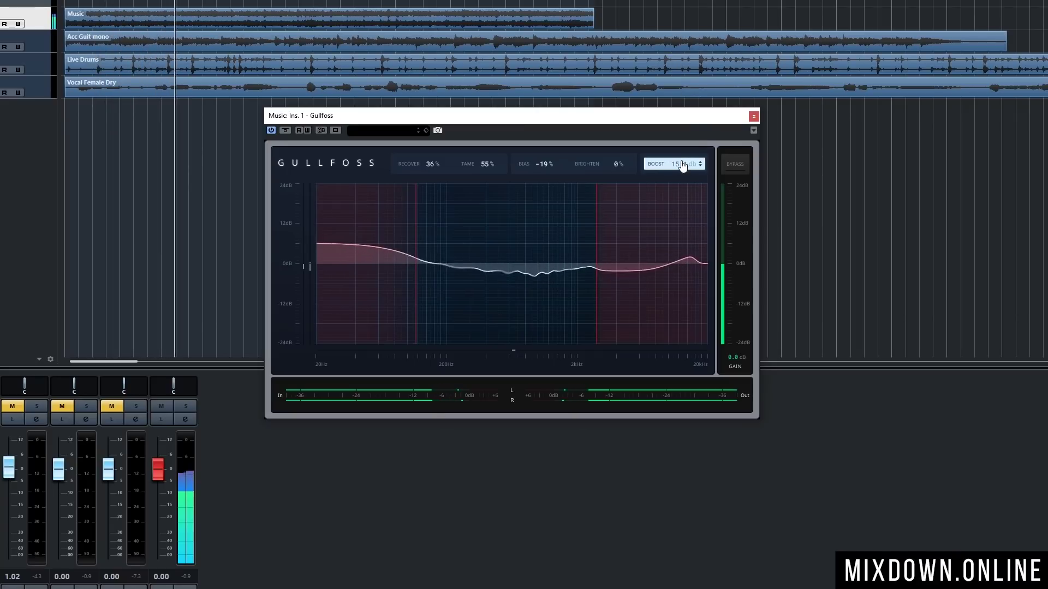
pyautogui.moveTo(682, 162); pyautogui.dragTo(692, 491)
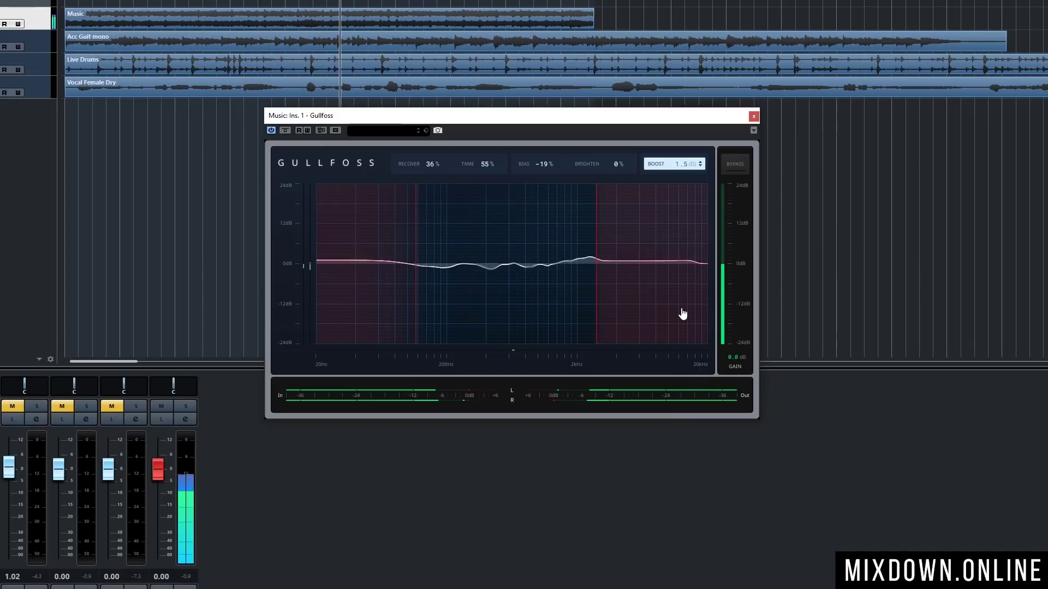
pyautogui.moveTo(682, 313); pyautogui.dragTo(680, 306)
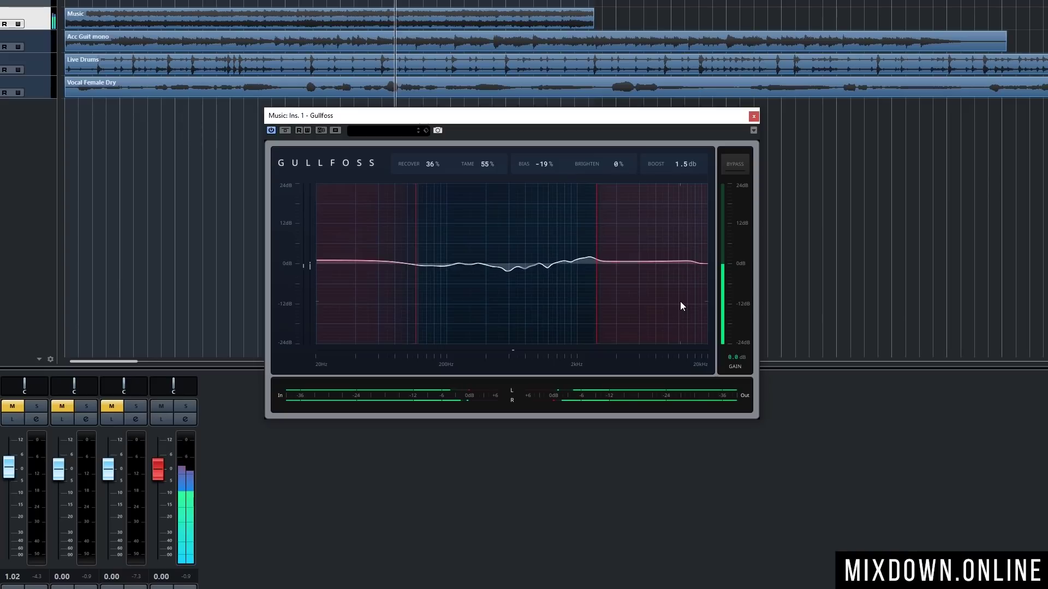
pyautogui.press('space')
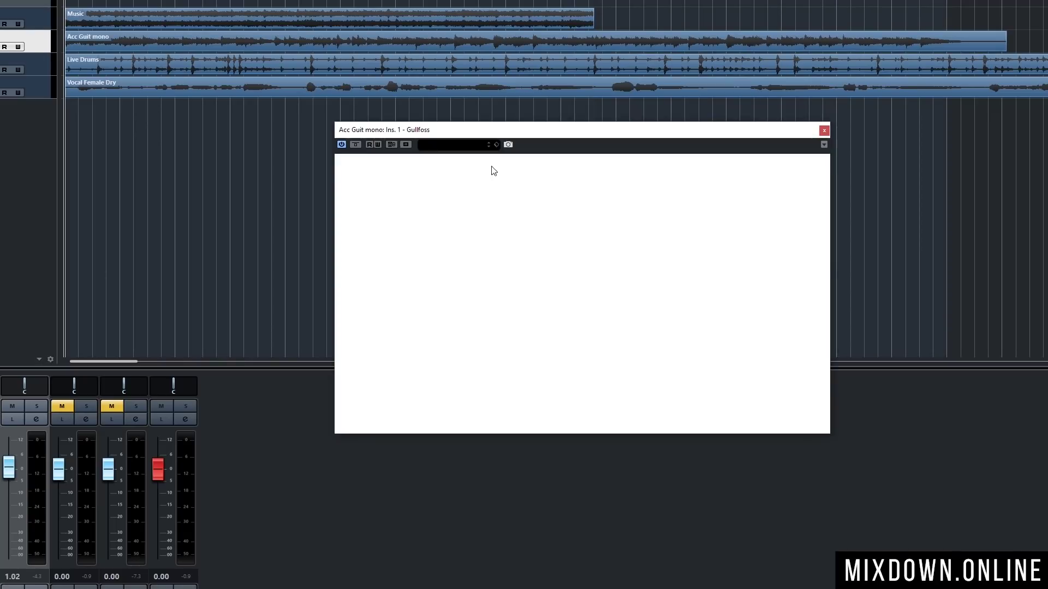
# - Start playback and set the guitar EQ's Recover to 63% and Tame to 73%
pyautogui.press('space')
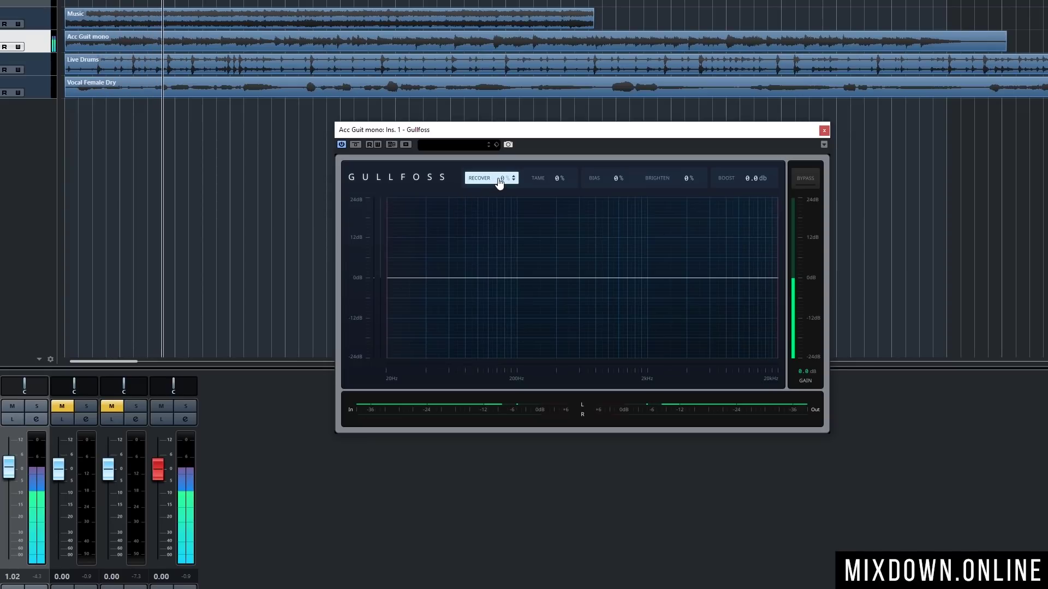
pyautogui.moveTo(499, 183); pyautogui.dragTo(488, 87)
pyautogui.moveTo(386, 222); pyautogui.dragTo(482, 223)
pyautogui.moveTo(558, 178); pyautogui.dragTo(568, 93)
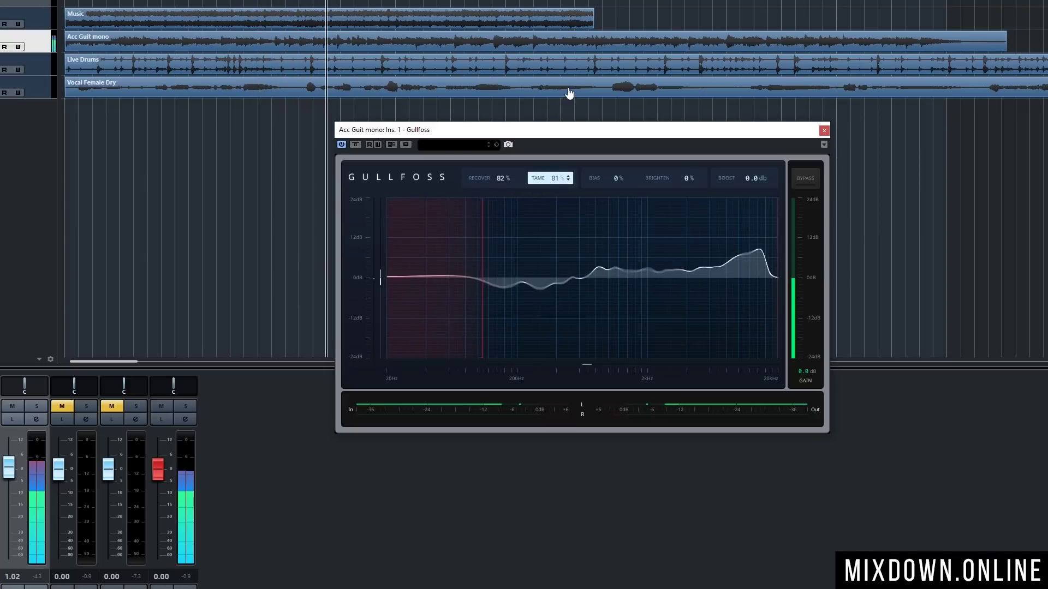
pyautogui.moveTo(552, 178); pyautogui.dragTo(508, 204)
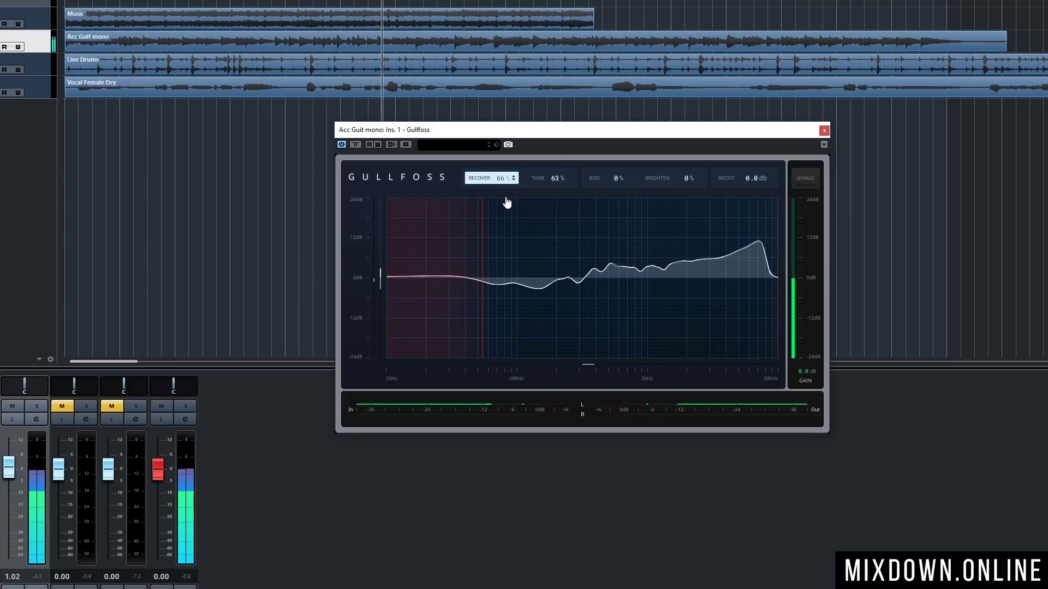
# - Limit guitar processing to 144.1 Hz–4.3 kHz and shift Bias to -25%
pyautogui.moveTo(776, 220); pyautogui.dragTo(683, 218)
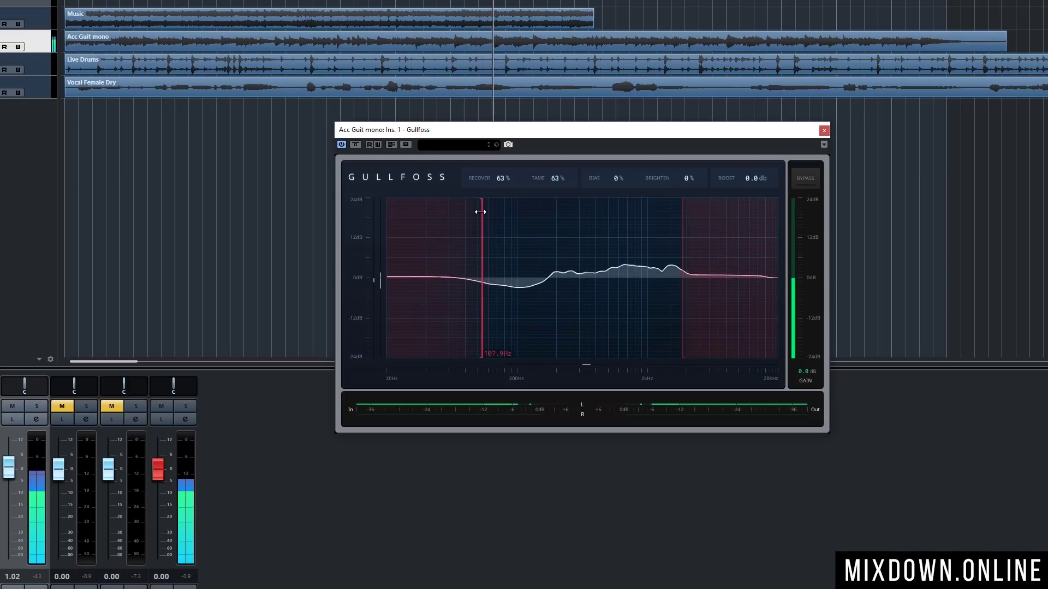
pyautogui.moveTo(480, 212)
pyautogui.mouseDown()
pyautogui.moveTo(523, 210)
pyautogui.moveTo(498, 220)
pyautogui.mouseUp()
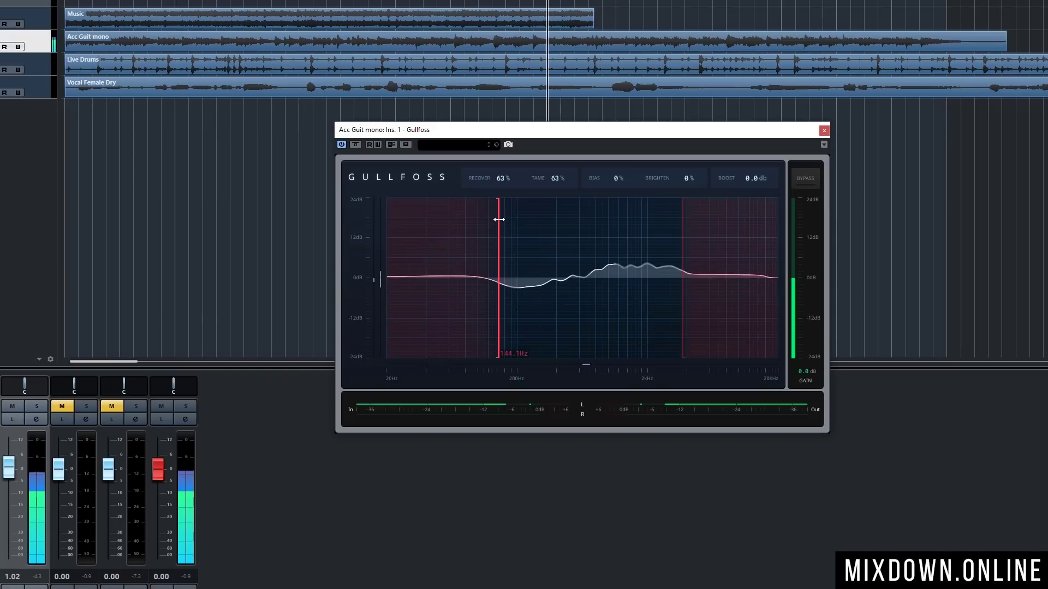
pyautogui.moveTo(594, 181); pyautogui.dragTo(617, 206)
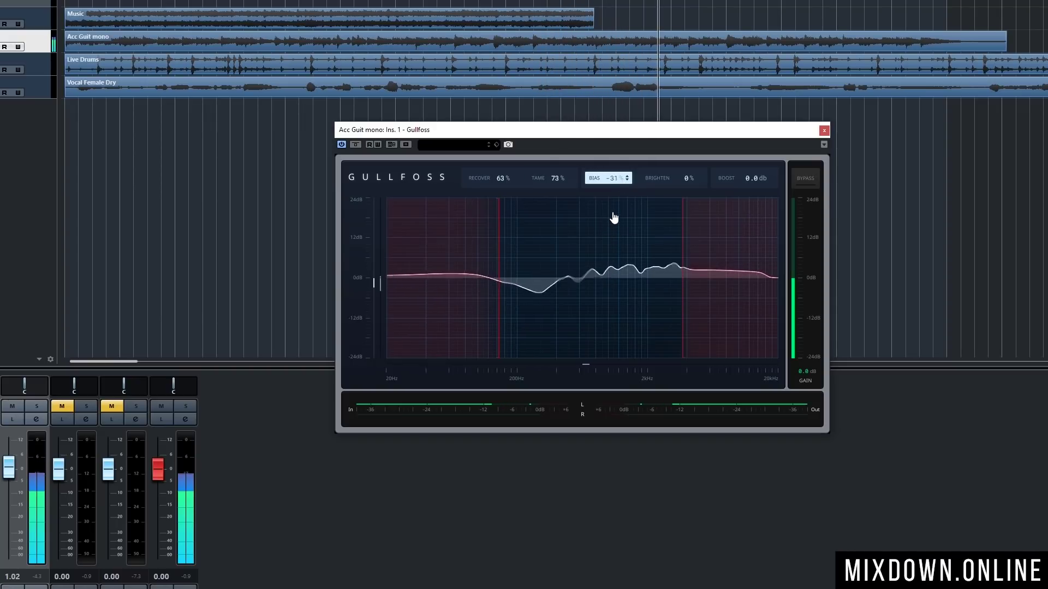
pyautogui.moveTo(682, 219); pyautogui.dragTo(690, 221)
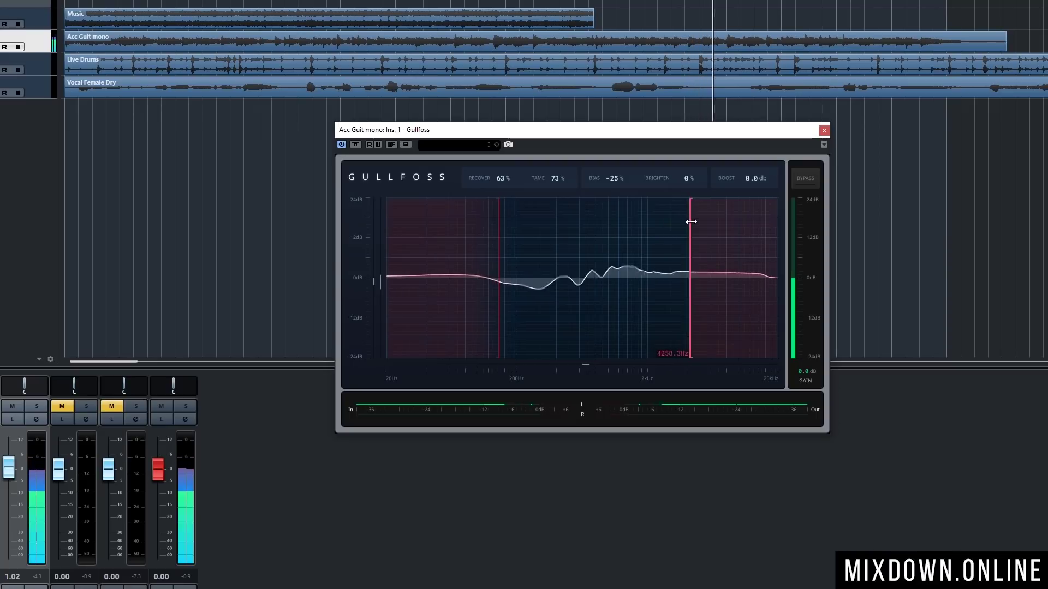
# - Compare the guitar with and without Gullfoss twice, then stop playback
pyautogui.click(355, 144)
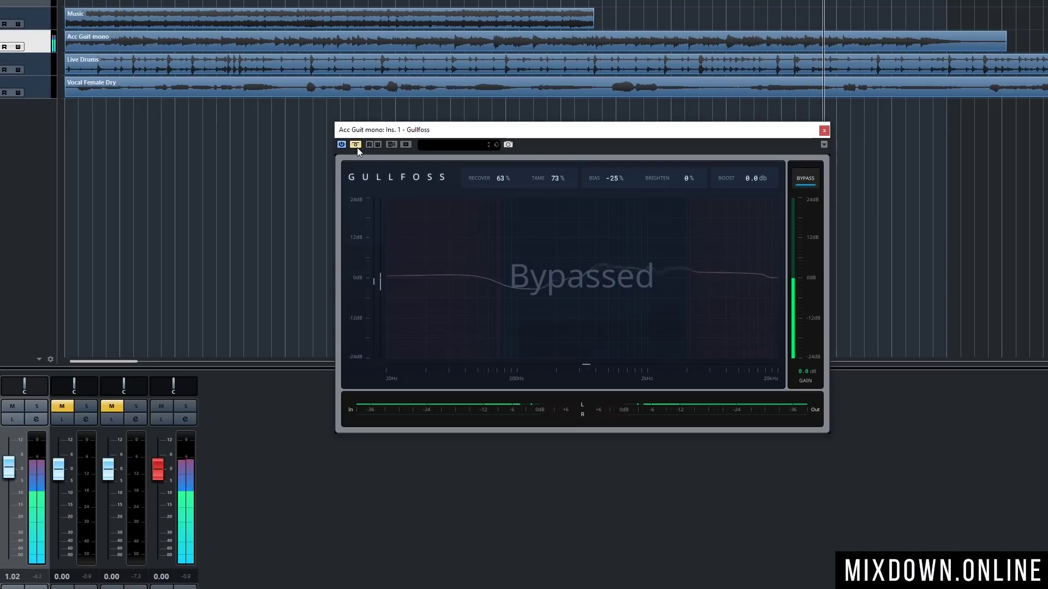
pyautogui.click(356, 145)
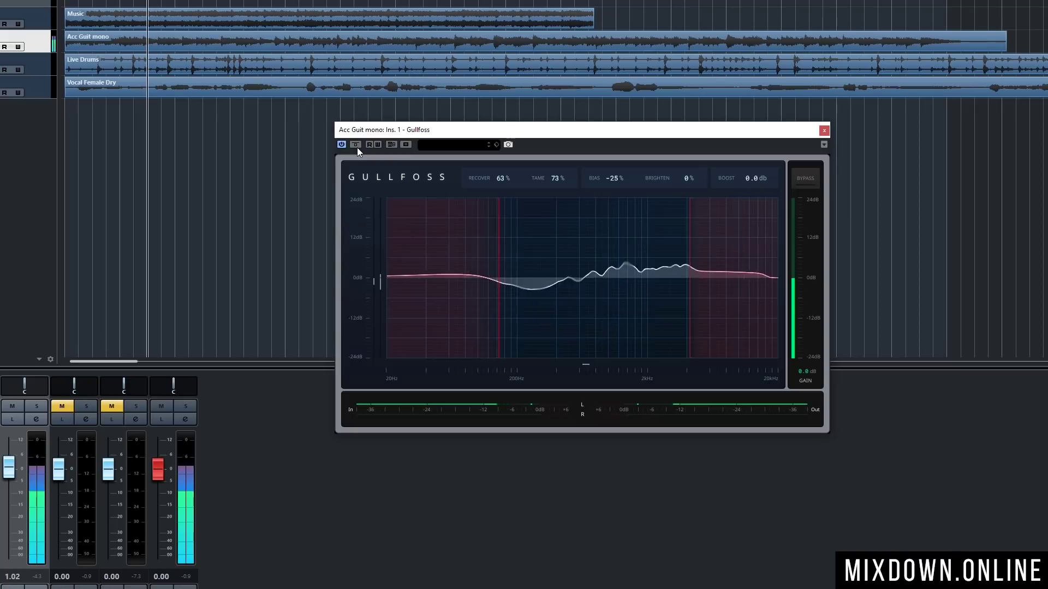
pyautogui.click(355, 145)
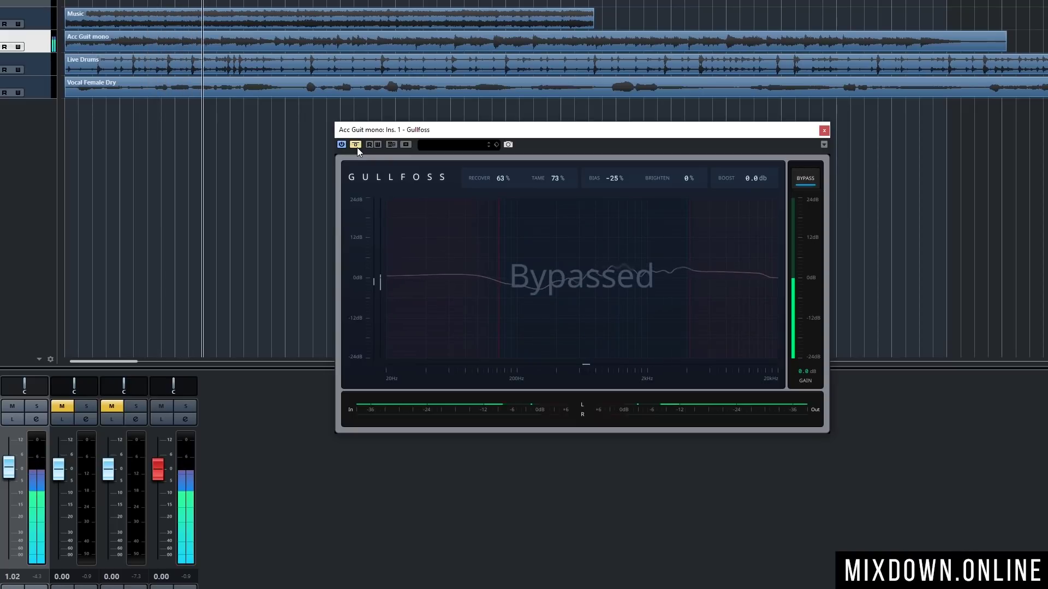
pyautogui.click(355, 145)
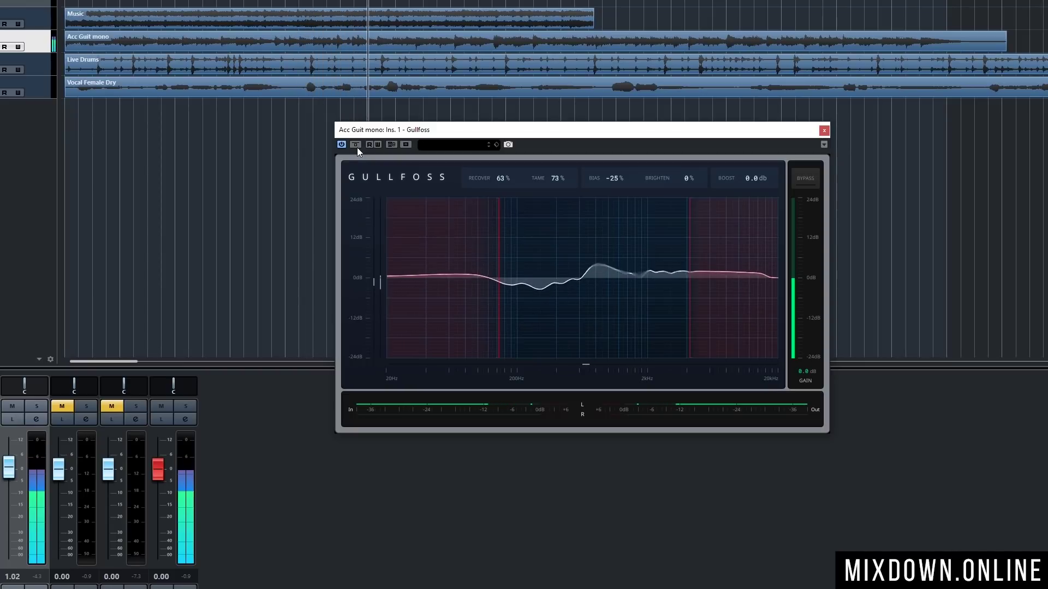
pyautogui.press('space')
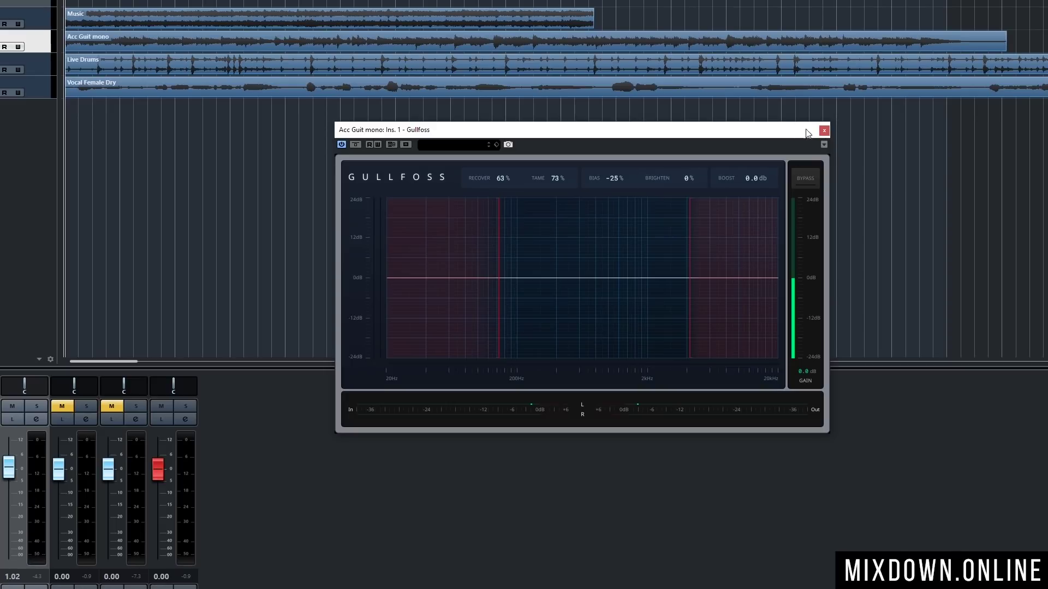
# - Close the guitar's Gullfoss window, mute Music, and open Gullfoss on Live Drums
pyautogui.click(824, 131)
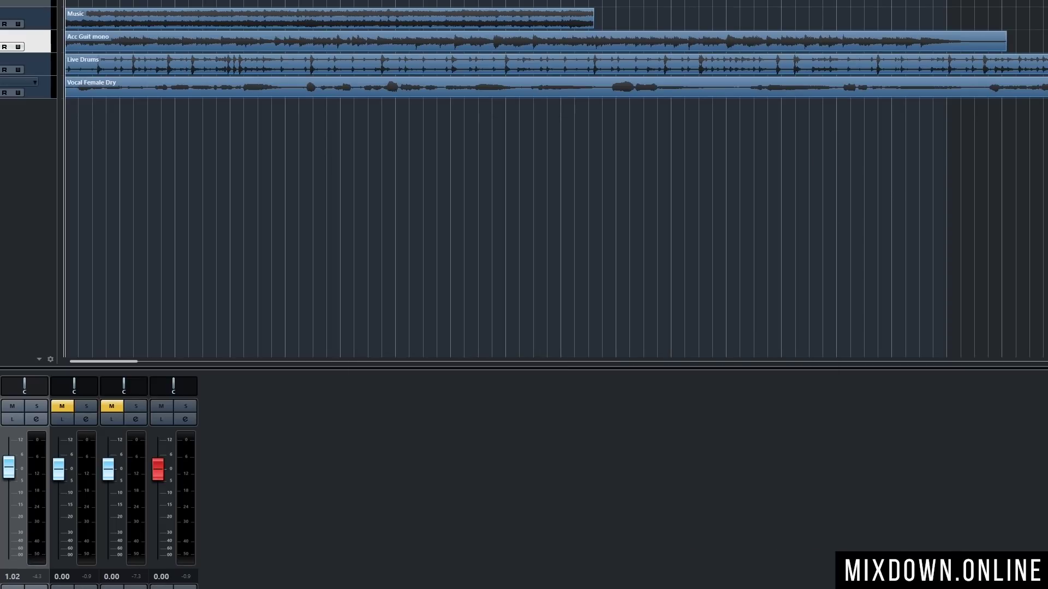
pyautogui.click(12, 406)
pyautogui.click(39, 66)
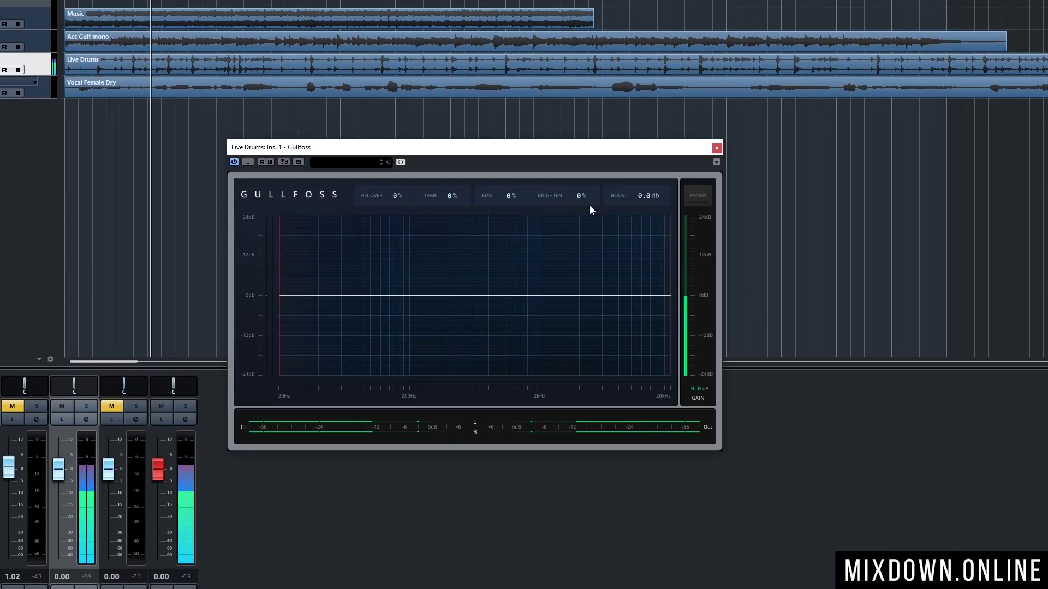
# - Set the drums EQ to Recover 21%, Tame 47%, and lower the high limit to about 12.9 kHz
pyautogui.moveTo(393, 206)
pyautogui.mouseDown()
pyautogui.moveTo(404, 15)
pyautogui.moveTo(392, 202)
pyautogui.moveTo(400, 280)
pyautogui.moveTo(416, 299)
pyautogui.moveTo(472, 207)
pyautogui.moveTo(396, 201)
pyautogui.moveTo(439, 171)
pyautogui.moveTo(452, 227)
pyautogui.moveTo(389, 206)
pyautogui.moveTo(388, 163)
pyautogui.moveTo(391, 210)
pyautogui.mouseUp()
pyautogui.doubleClick(404, 206)
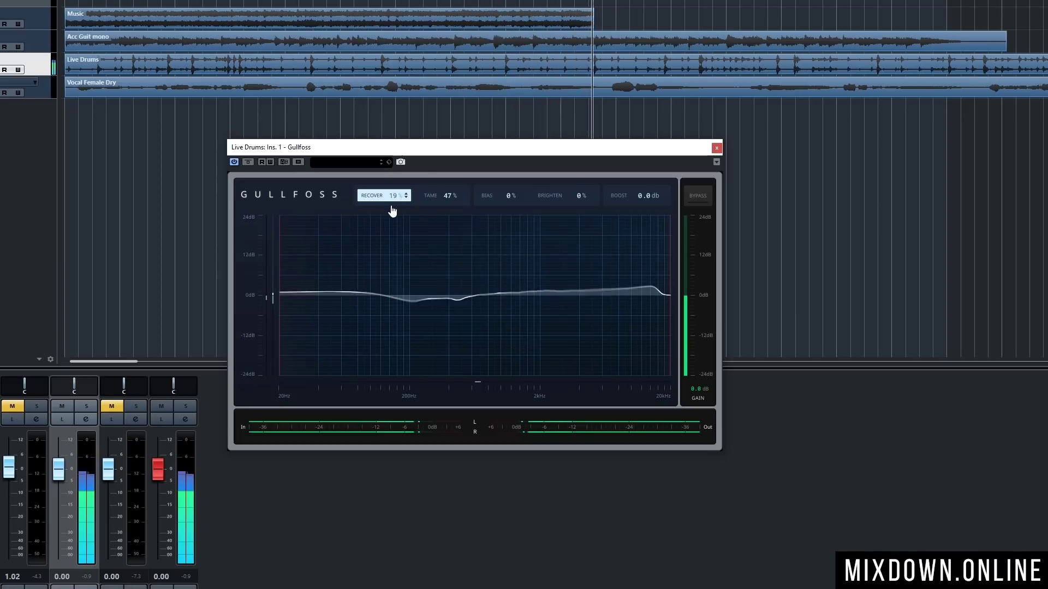
pyautogui.moveTo(669, 248); pyautogui.dragTo(646, 247)
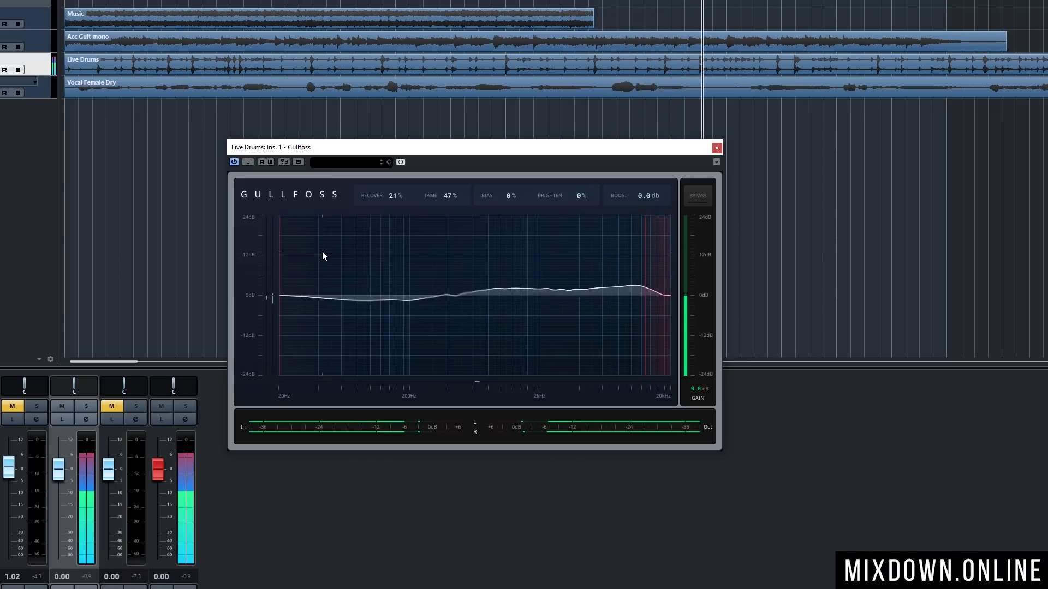
# - Set the drums Boost to 3.0 dB and raise the low-frequency limit to about 40 Hz
pyautogui.click(247, 162)
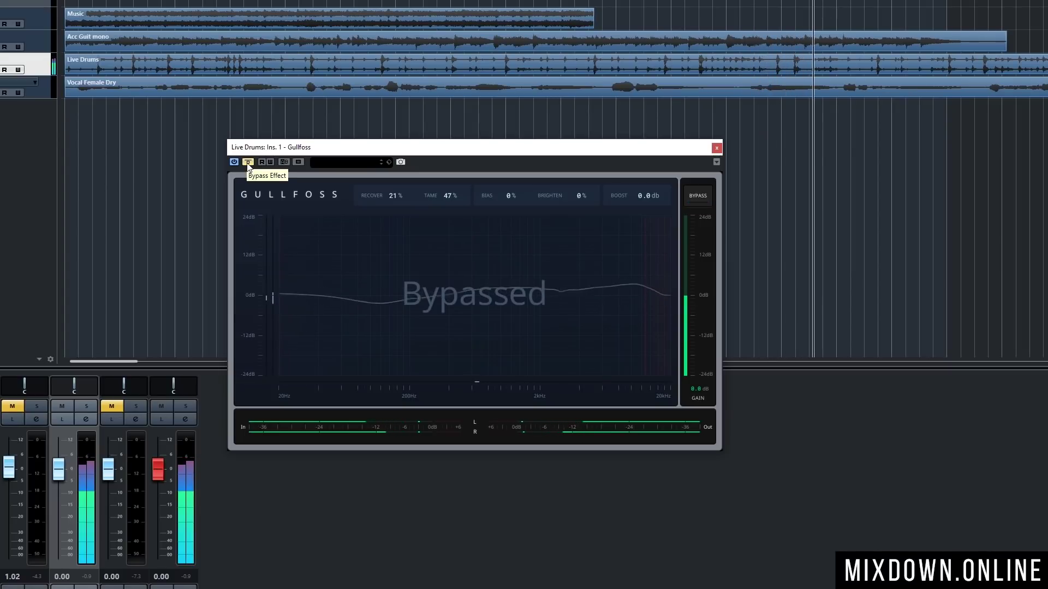
pyautogui.click(248, 161)
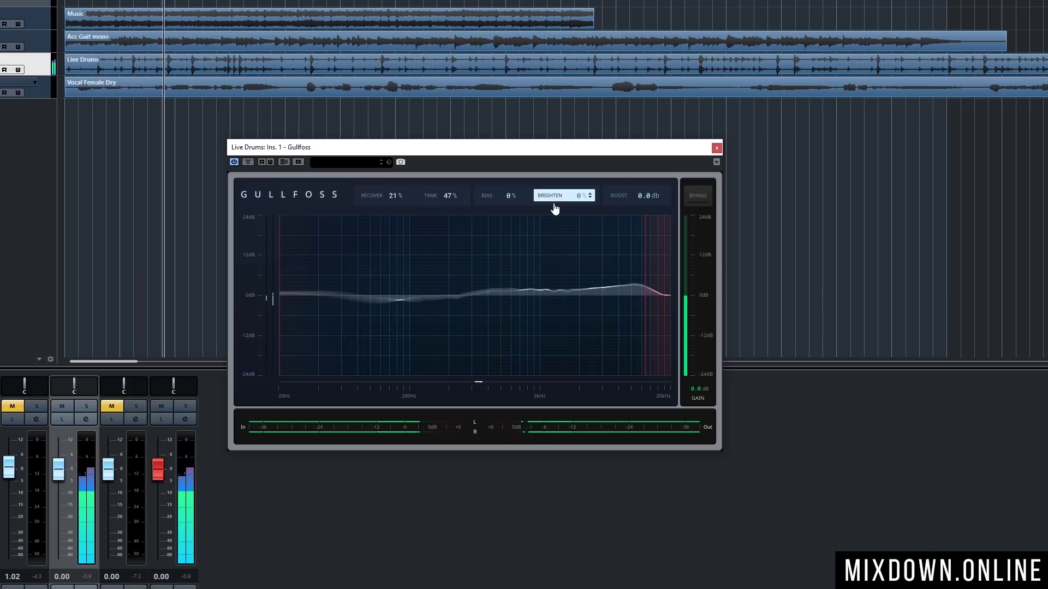
pyautogui.moveTo(640, 205); pyautogui.dragTo(657, 194)
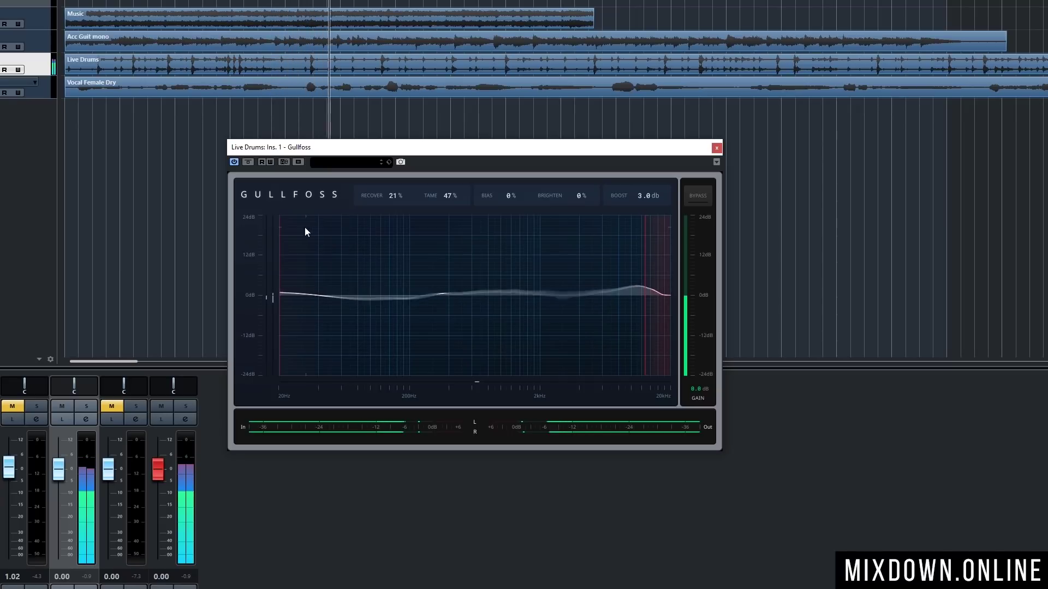
pyautogui.moveTo(281, 240)
pyautogui.moveTo(281, 240); pyautogui.dragTo(322, 240)
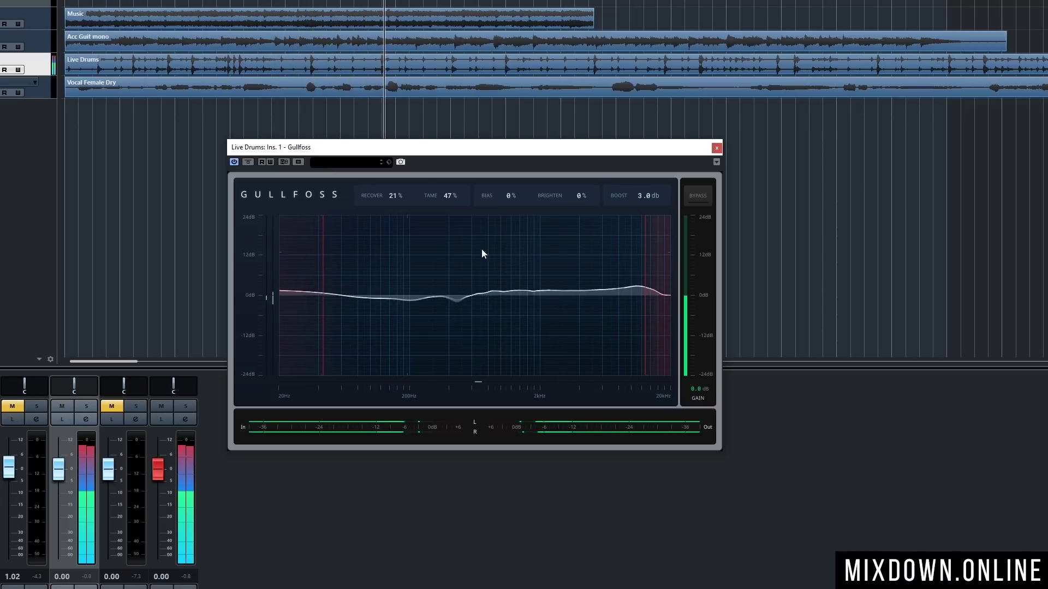
# - Compare against the bypassed drums, then lower Bias to -17% and compare again
pyautogui.click(247, 163)
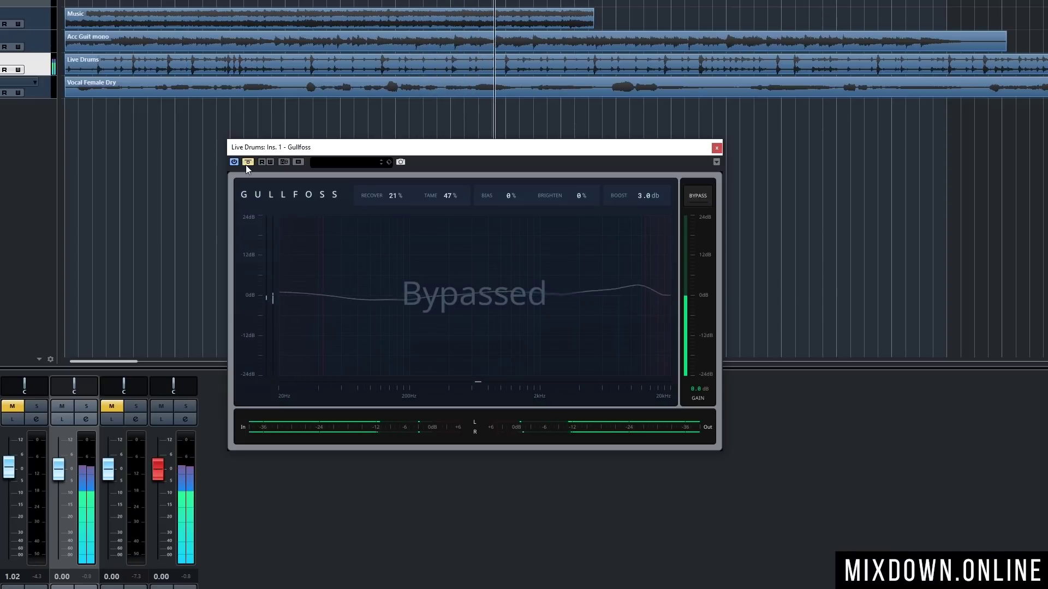
pyautogui.click(246, 164)
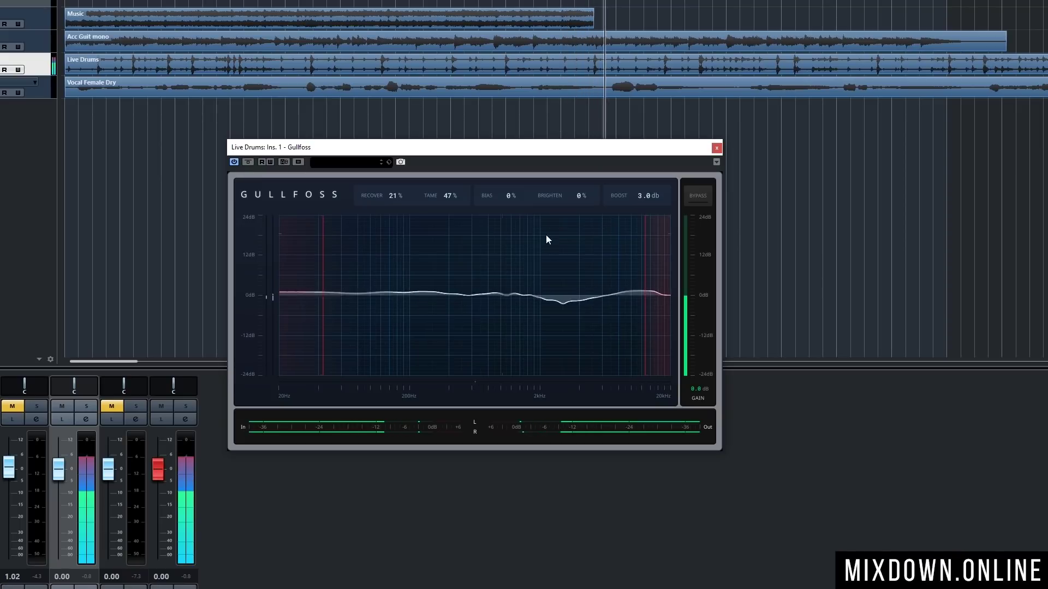
pyautogui.moveTo(510, 198); pyautogui.dragTo(510, 206)
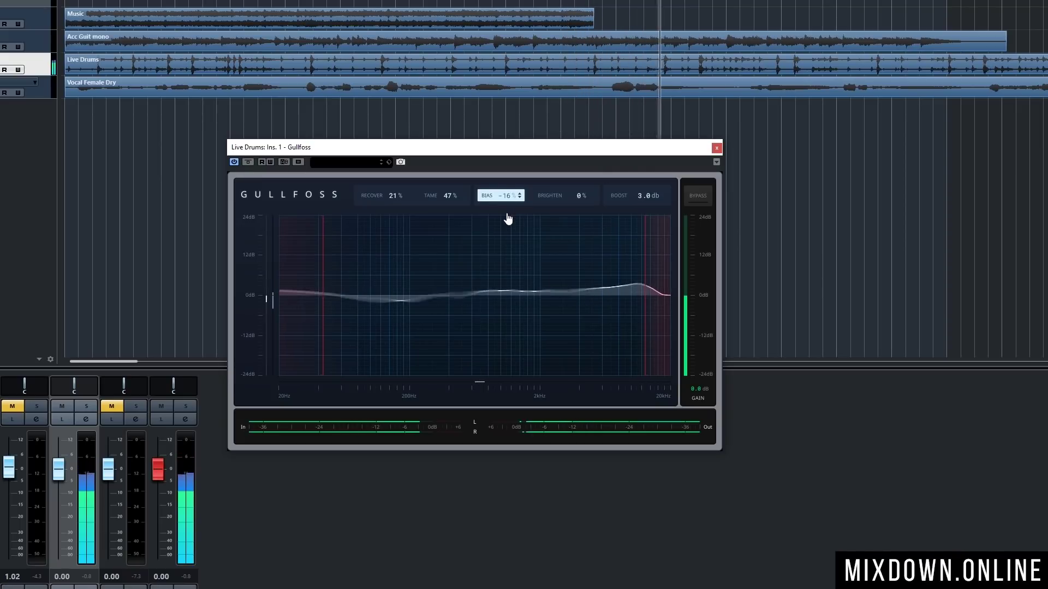
pyautogui.click(249, 162)
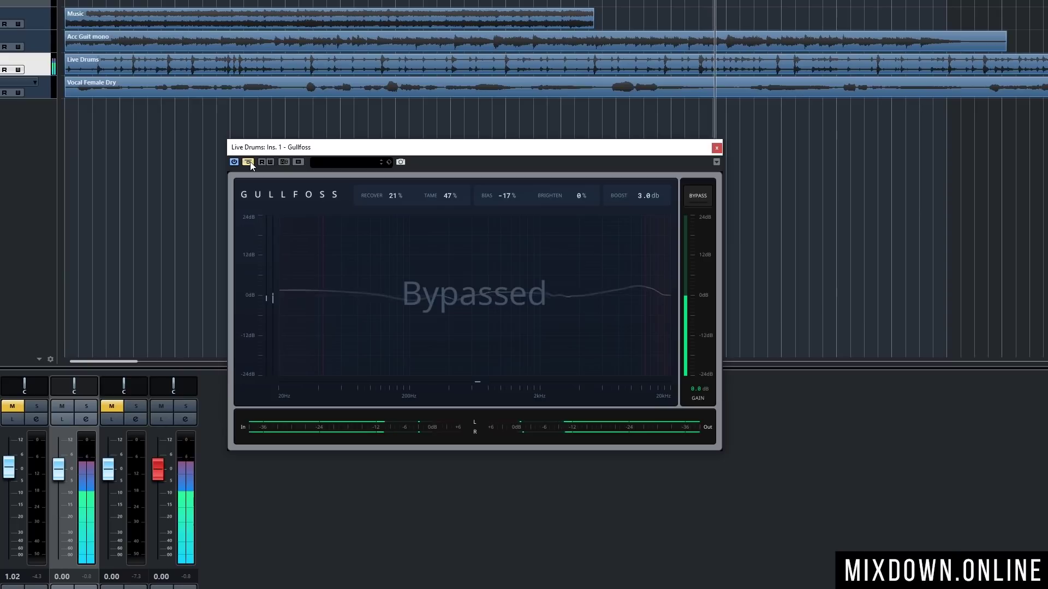
pyautogui.click(248, 162)
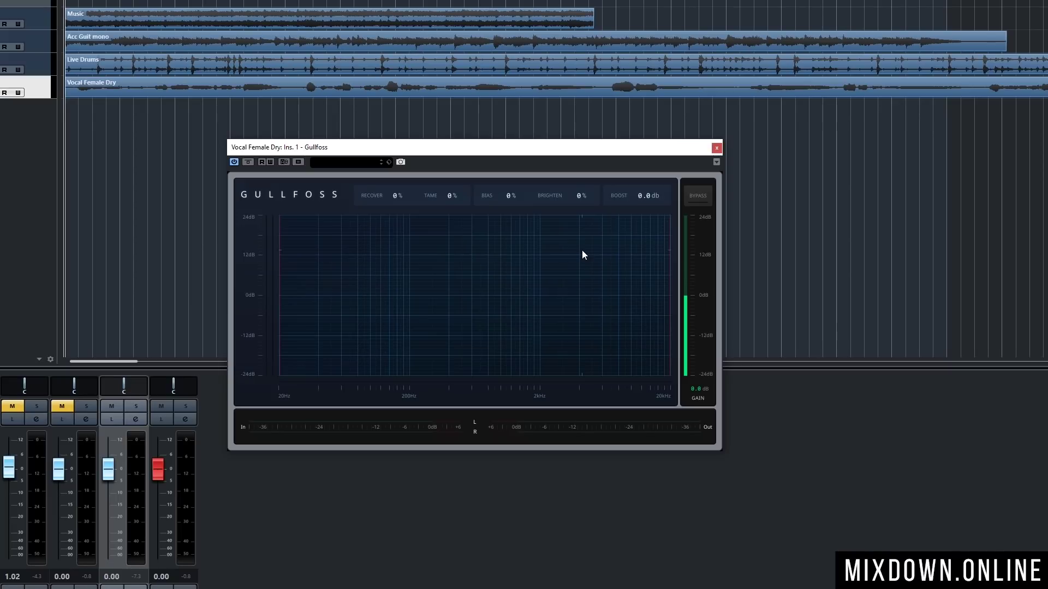
# - Start playback to hear the Vocal Female Dry track through the fresh Gullfoss instance
pyautogui.press('space')
# - Audition a raised Tame on the vocal, then move the low-frequency limit to about 5312.9 Hz
pyautogui.moveTo(460, 199); pyautogui.dragTo(454, 173)
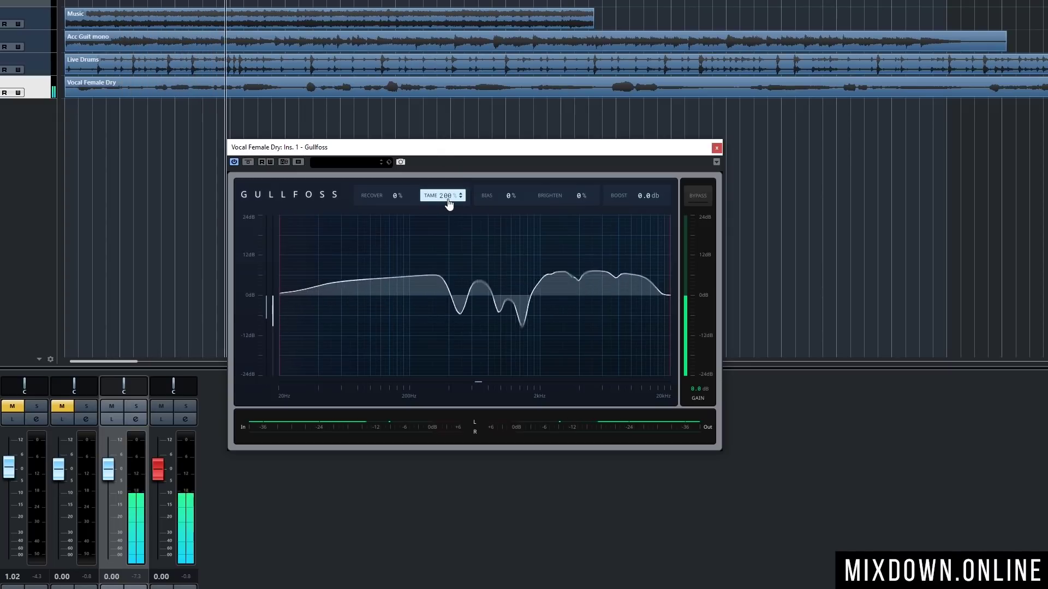
pyautogui.press('space')
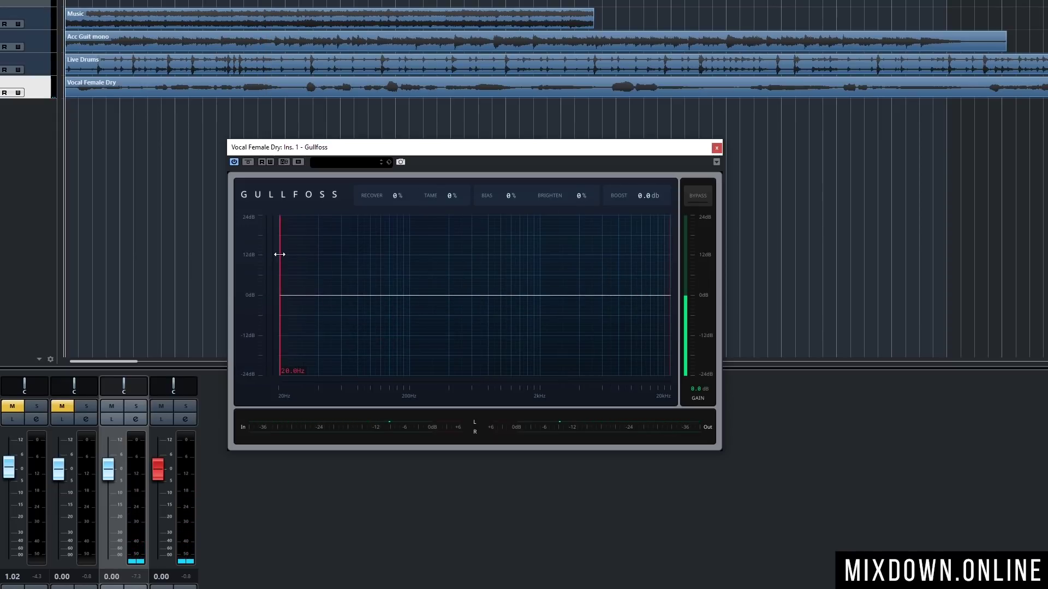
pyautogui.moveTo(280, 255); pyautogui.dragTo(595, 295)
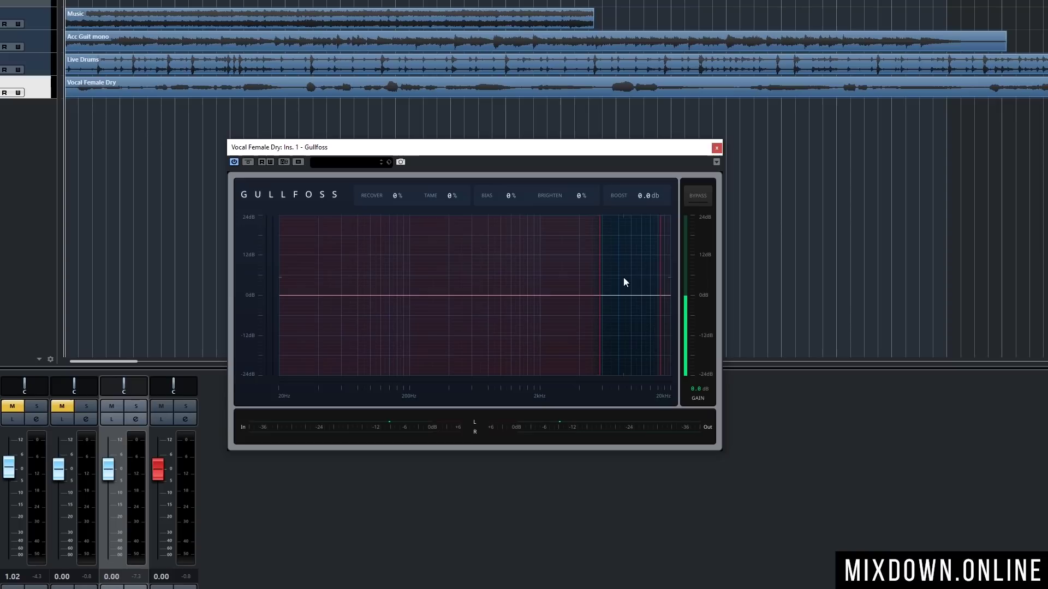
# - Raise the vocal's Tame to about 35% and audition it from a later song position
pyautogui.press('space')
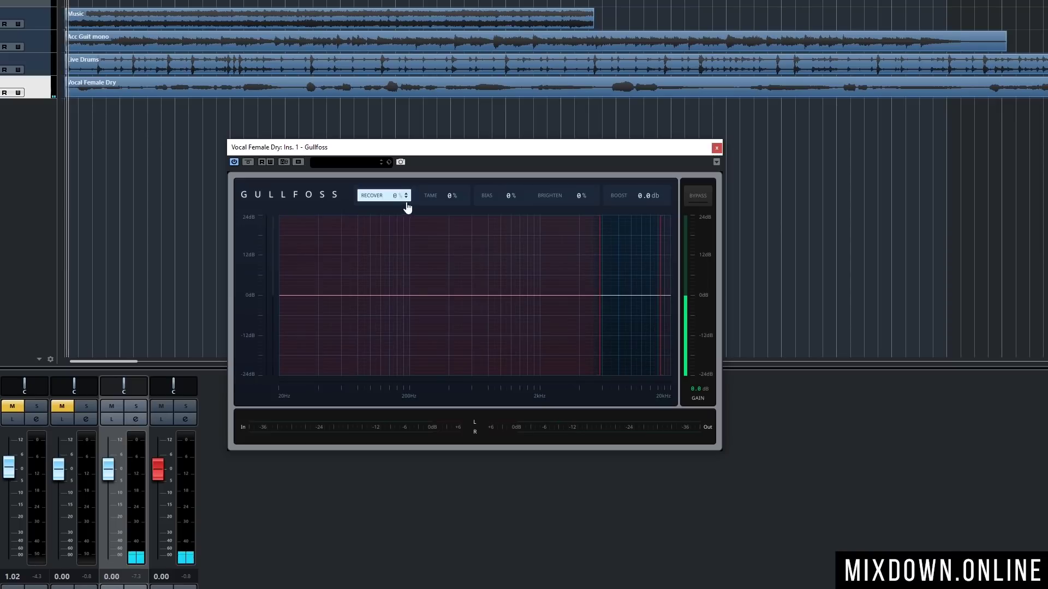
pyautogui.moveTo(449, 206); pyautogui.dragTo(451, 171)
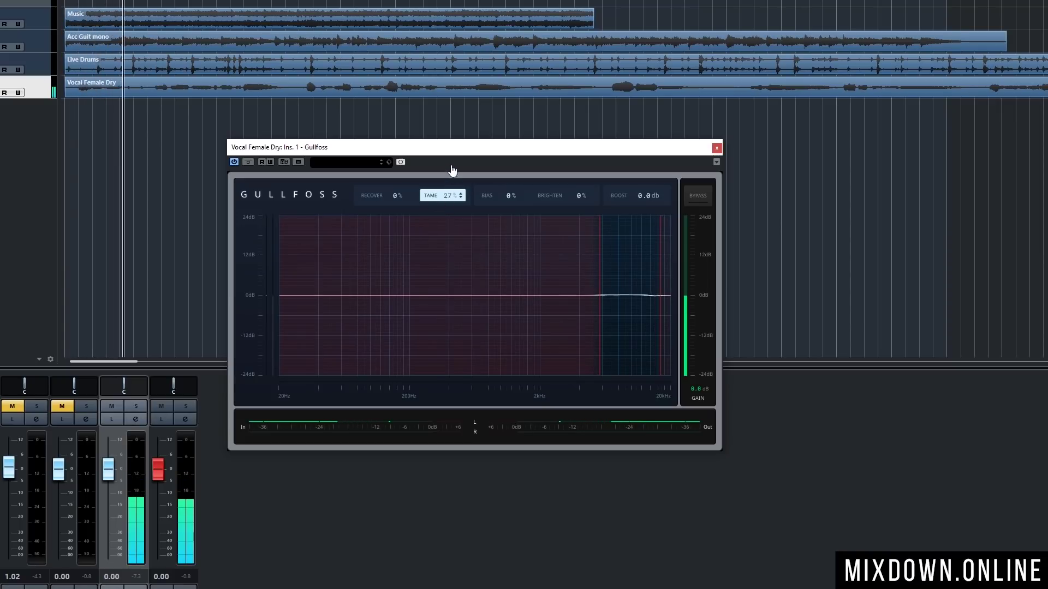
pyautogui.scroll(2, 453, 197)
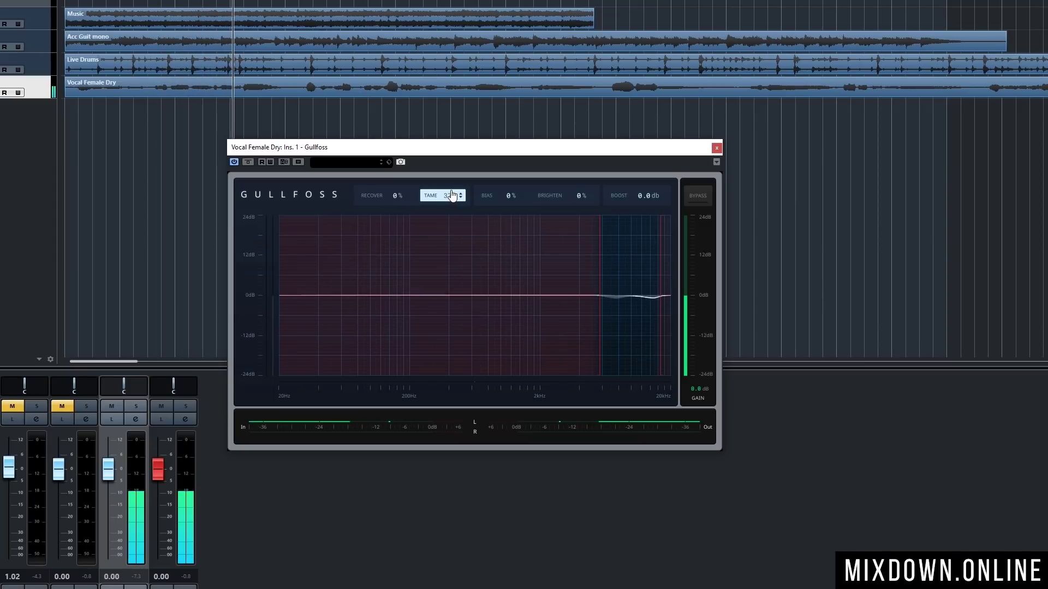
pyautogui.press('space')
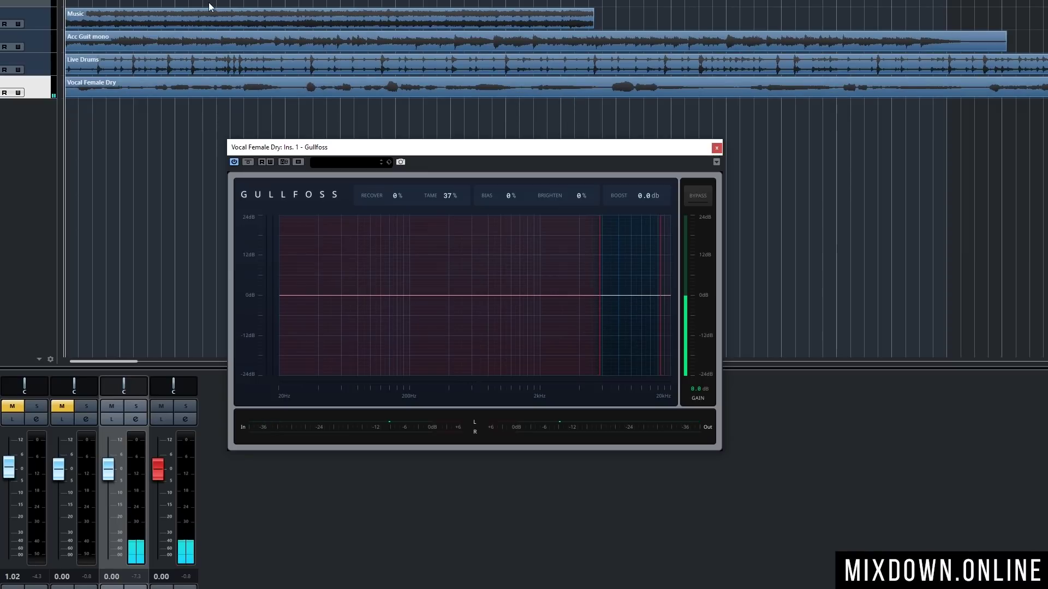
pyautogui.press('KP_1')
pyautogui.press('space')
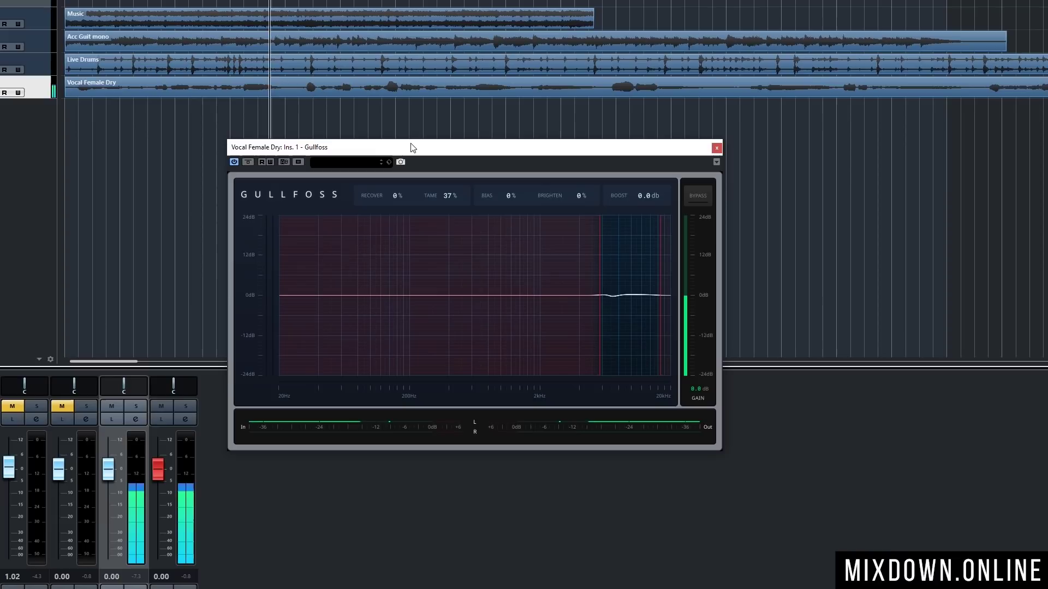
pyautogui.press('space')
# - Compare the bypassed vocal with the processed one and settle Tame at 50%
pyautogui.click(247, 162)
pyautogui.press('space')
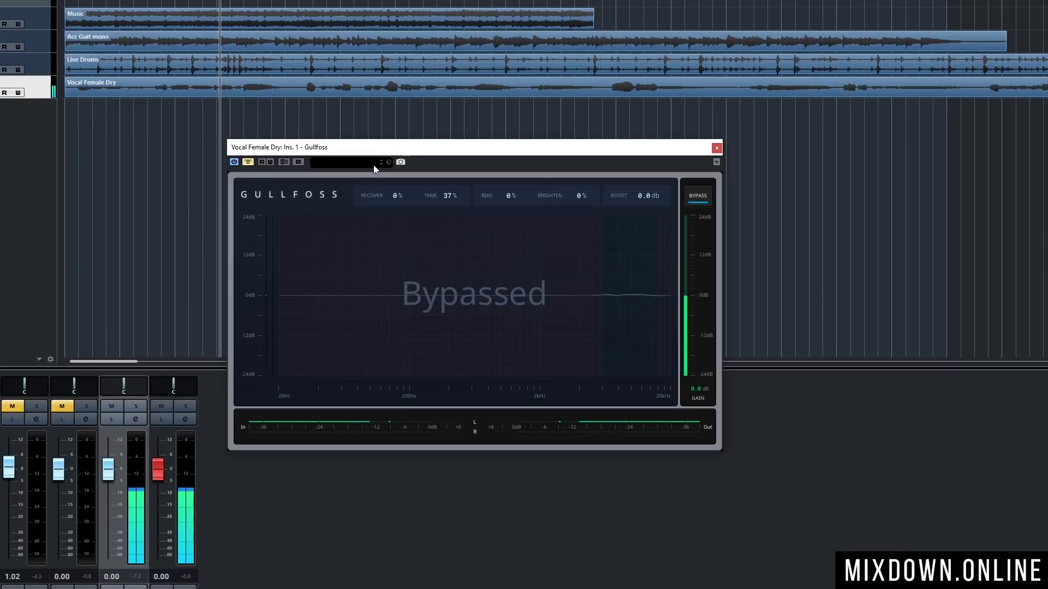
pyautogui.press('space')
pyautogui.click(248, 162)
pyautogui.press('space')
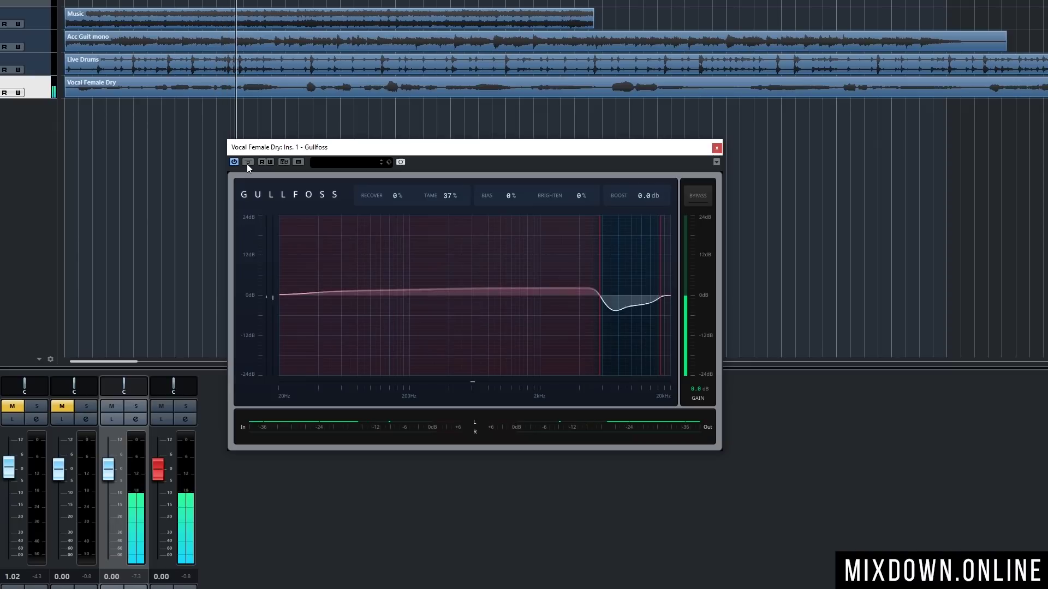
pyautogui.press('space')
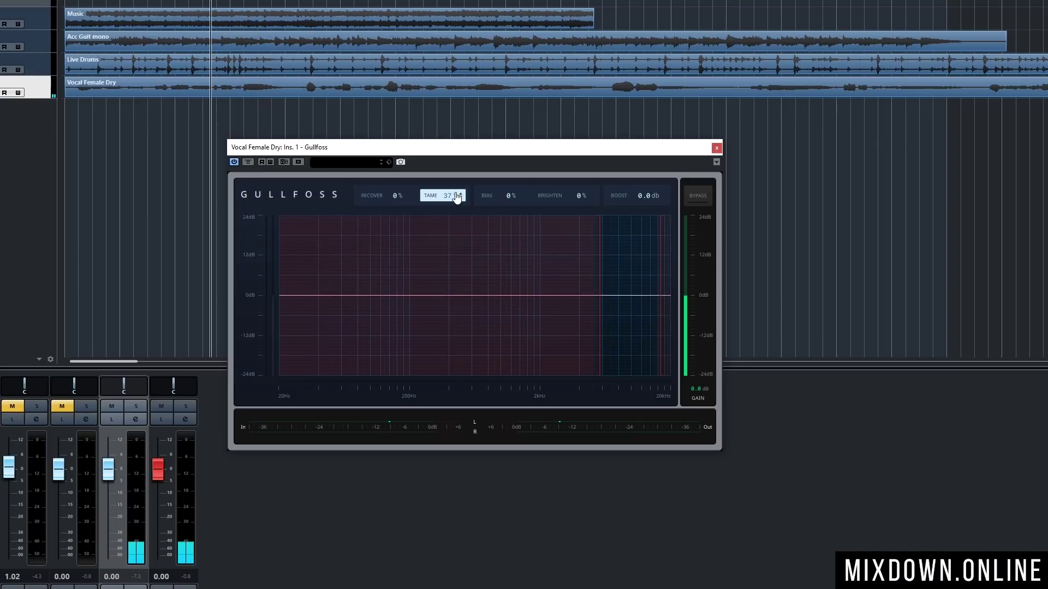
pyautogui.press('space')
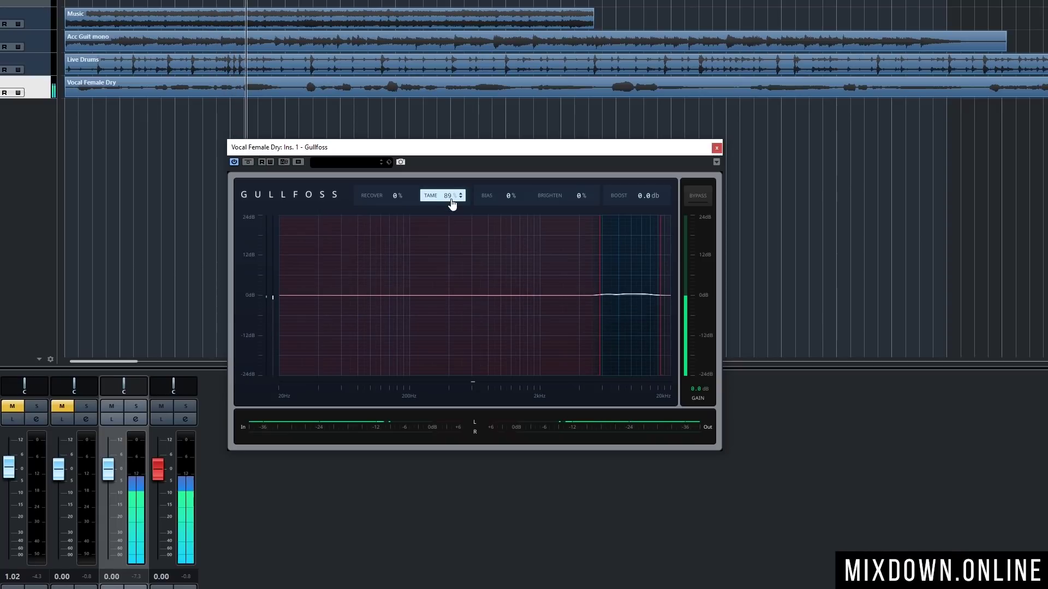
pyautogui.moveTo(450, 231); pyautogui.dragTo(452, 243)
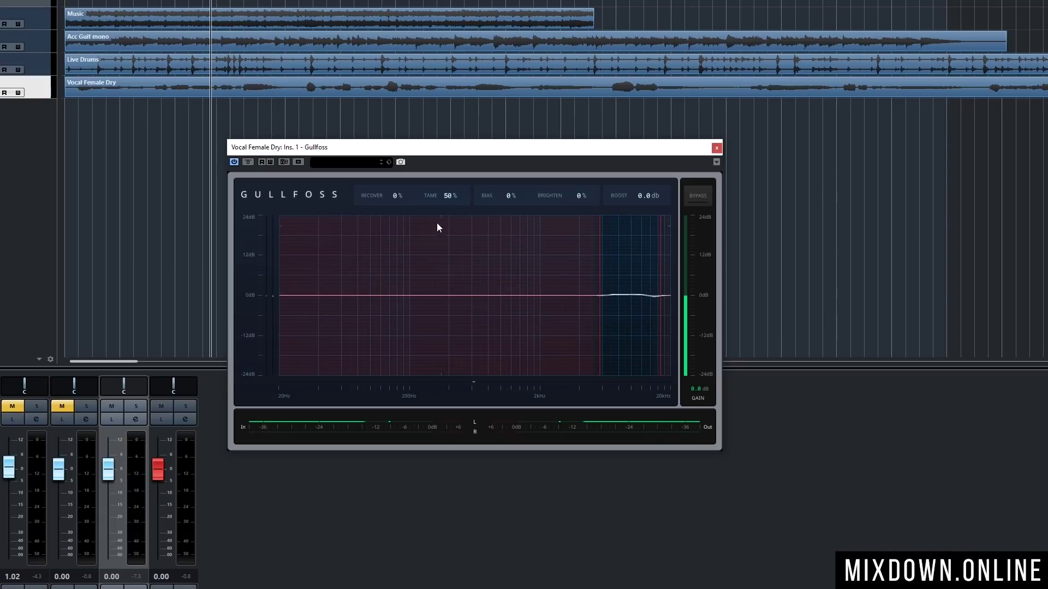